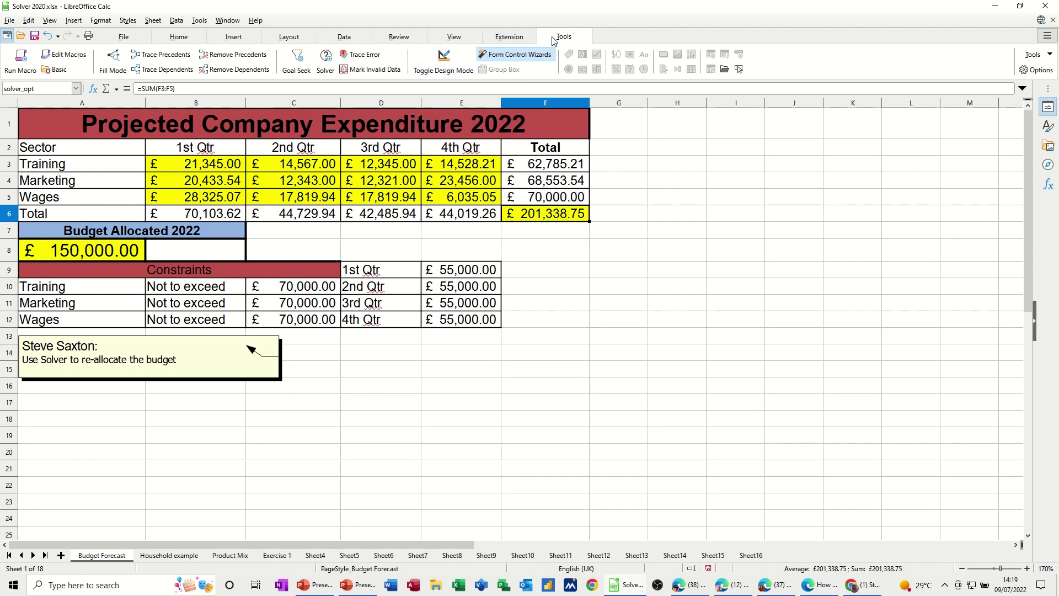
Open the Solver from the Tools menu and move its window beside the table.
left_click(199, 21)
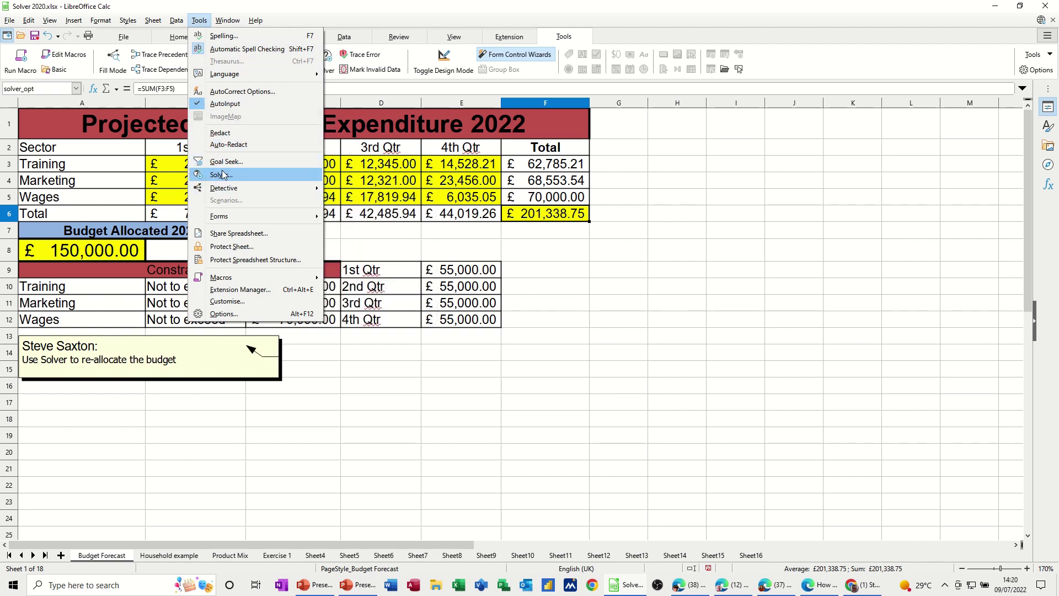
left_click(580, 217)
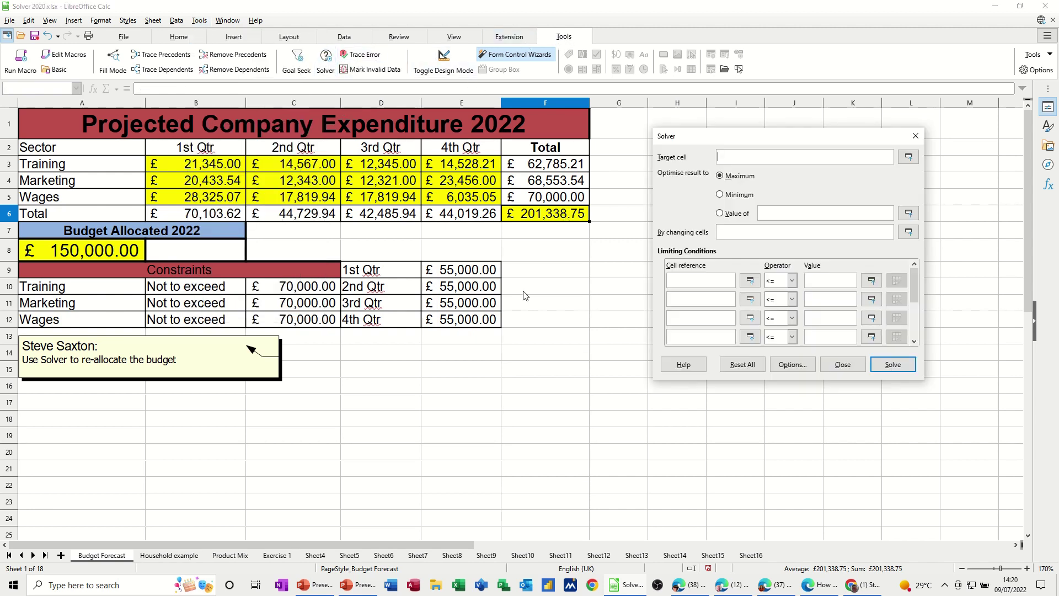
left_click_drag(712, 141, 556, 261)
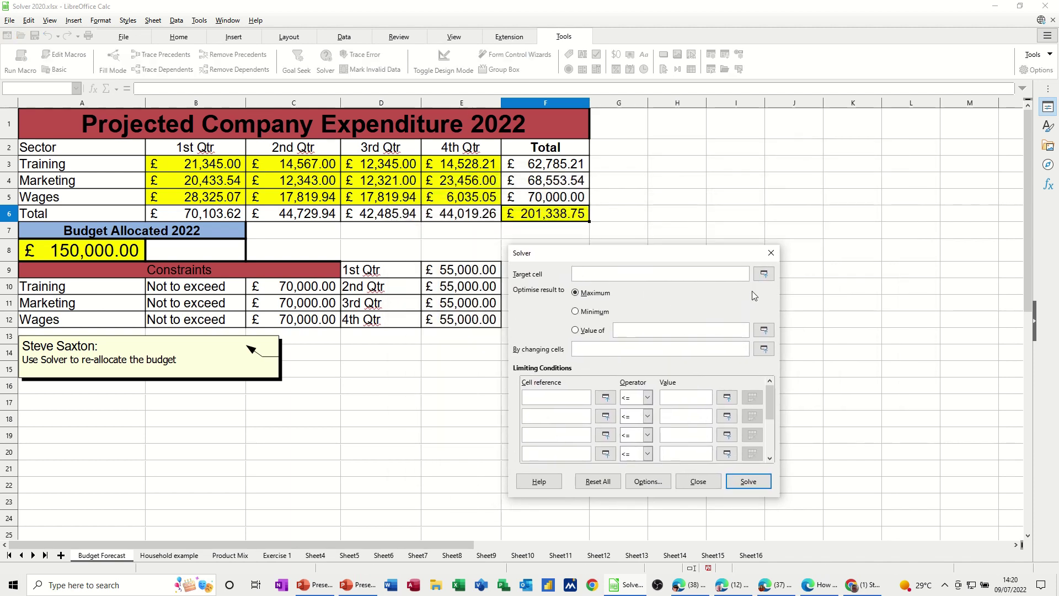
Target F6 at a value of 150000, varying the quarterly figures B3:E5.
left_click(764, 274)
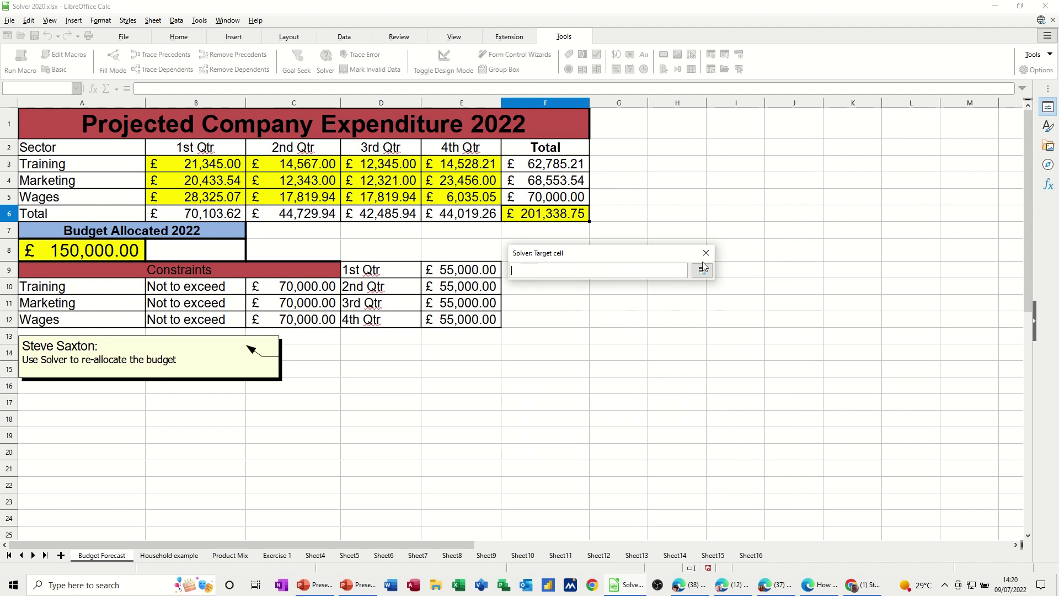
left_click(543, 220)
left_click(703, 272)
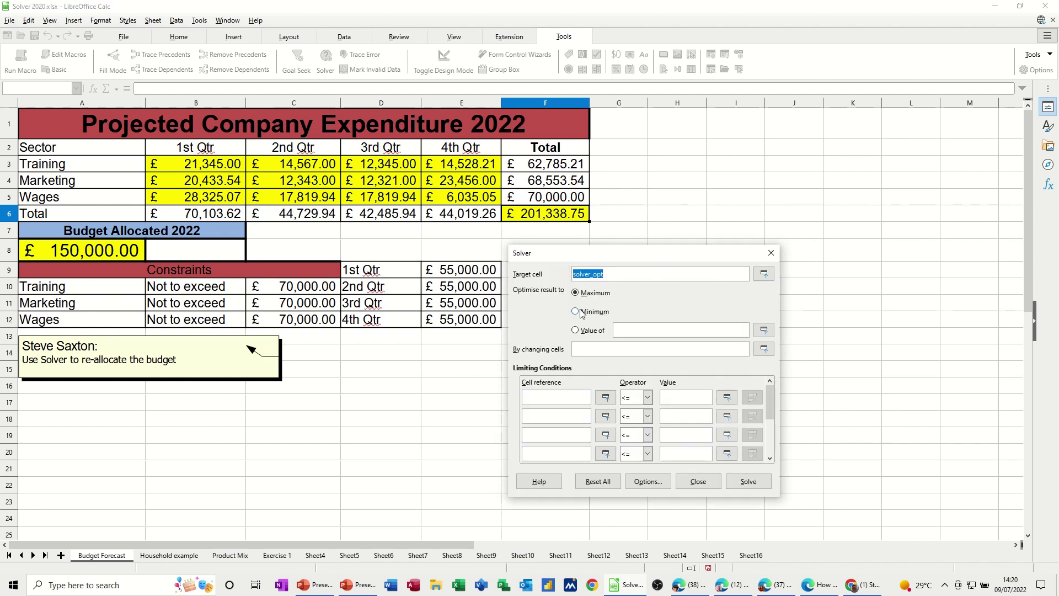
left_click(575, 330)
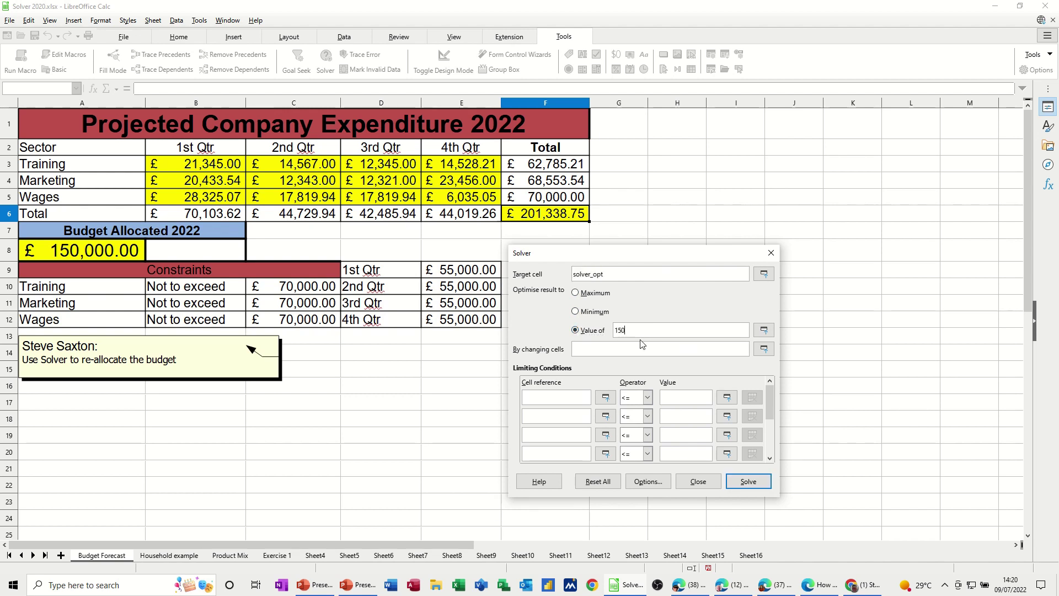
type("150000")
left_click_drag(204, 167, 326, 197)
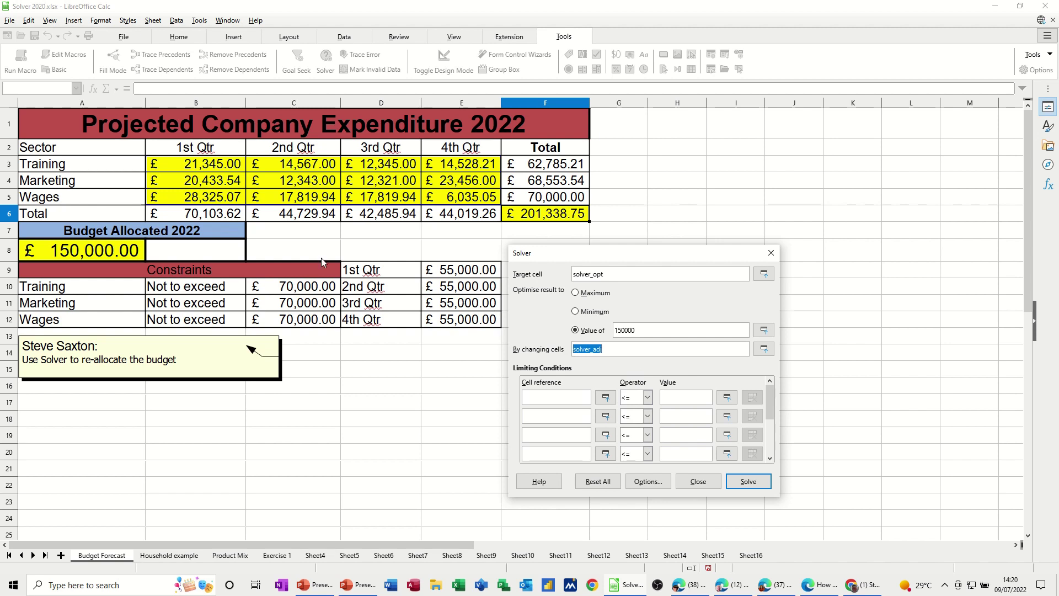
Cap quarterly totals B6:E6 at 55000 and sector totals F3:F5 at 70000.
left_click(554, 402)
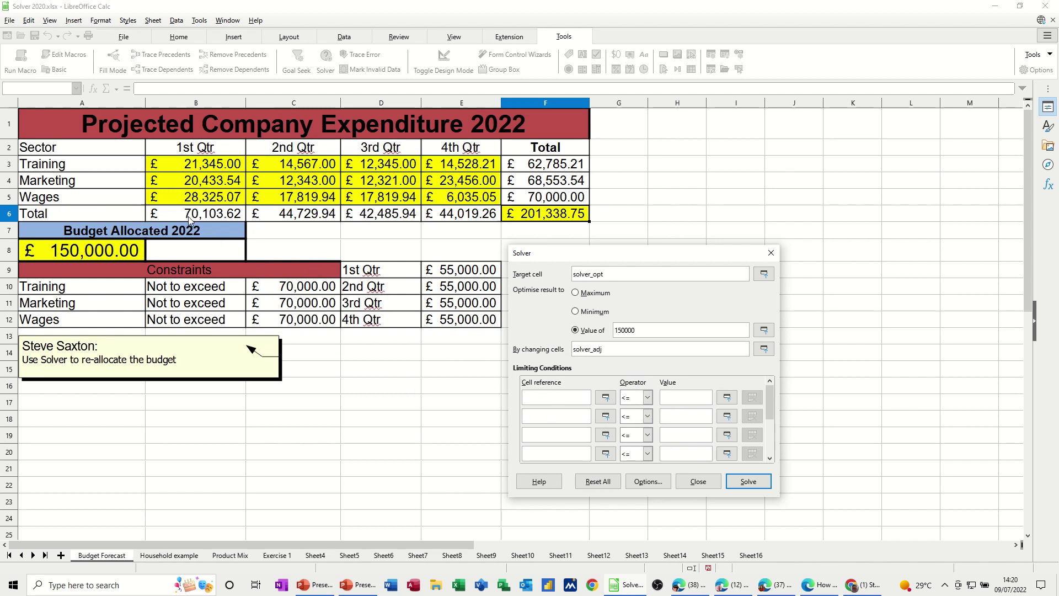
left_click_drag(188, 220, 445, 217)
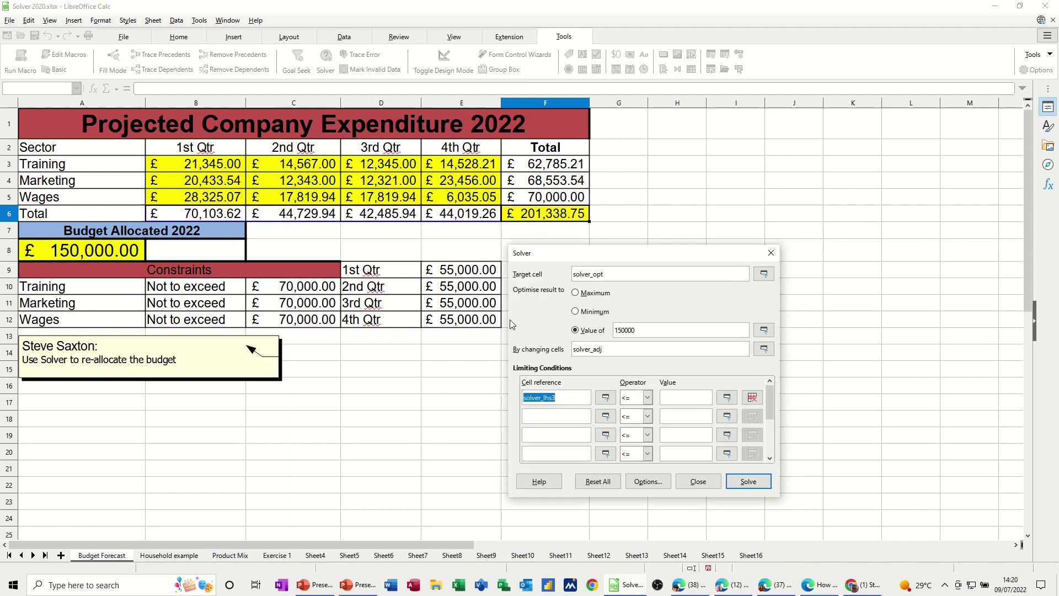
left_click(668, 400)
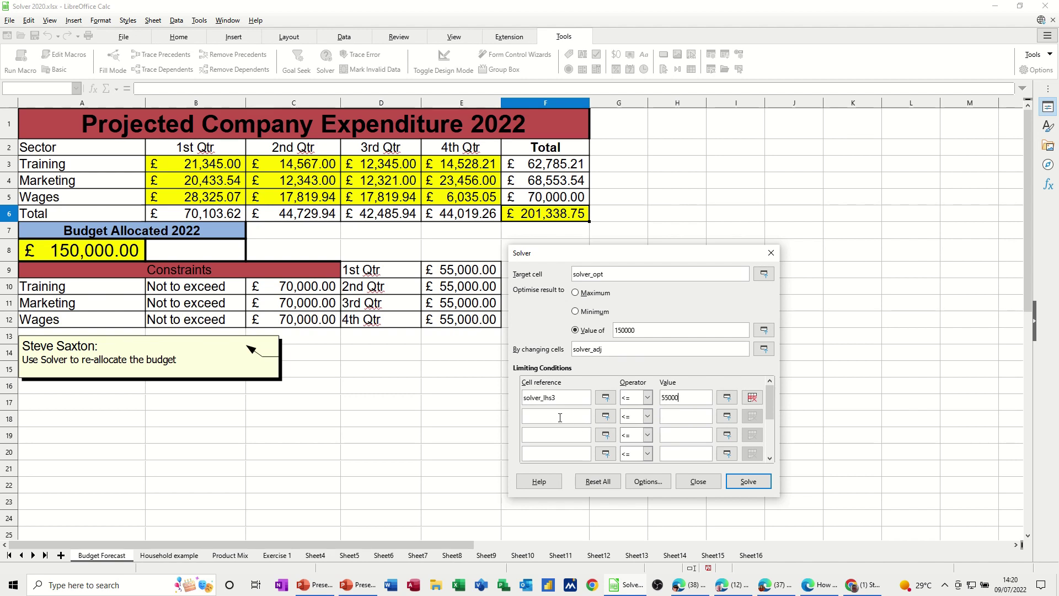
left_click_drag(549, 166, 549, 201)
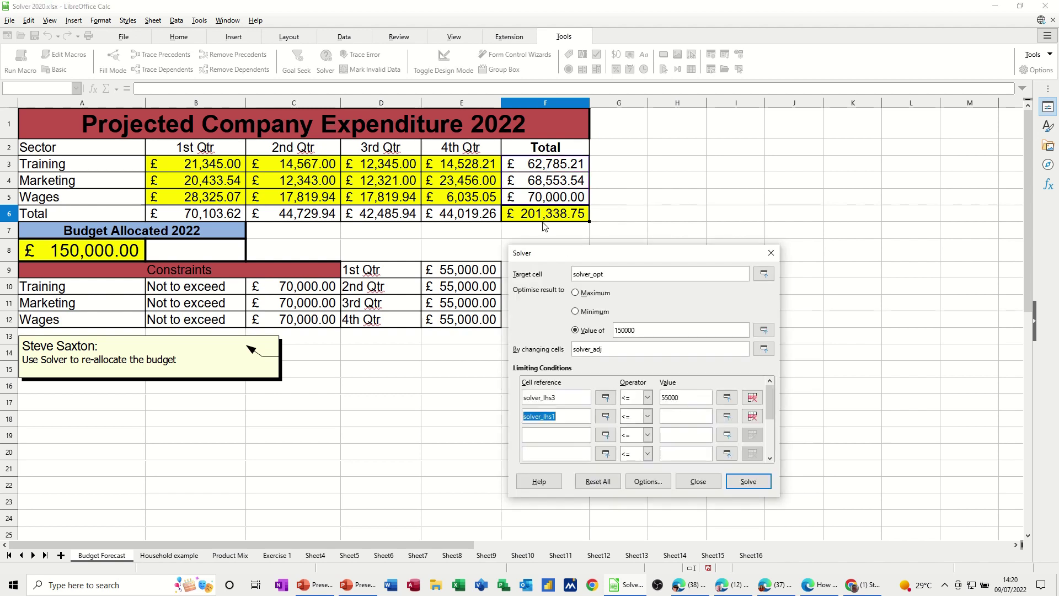
left_click(667, 421)
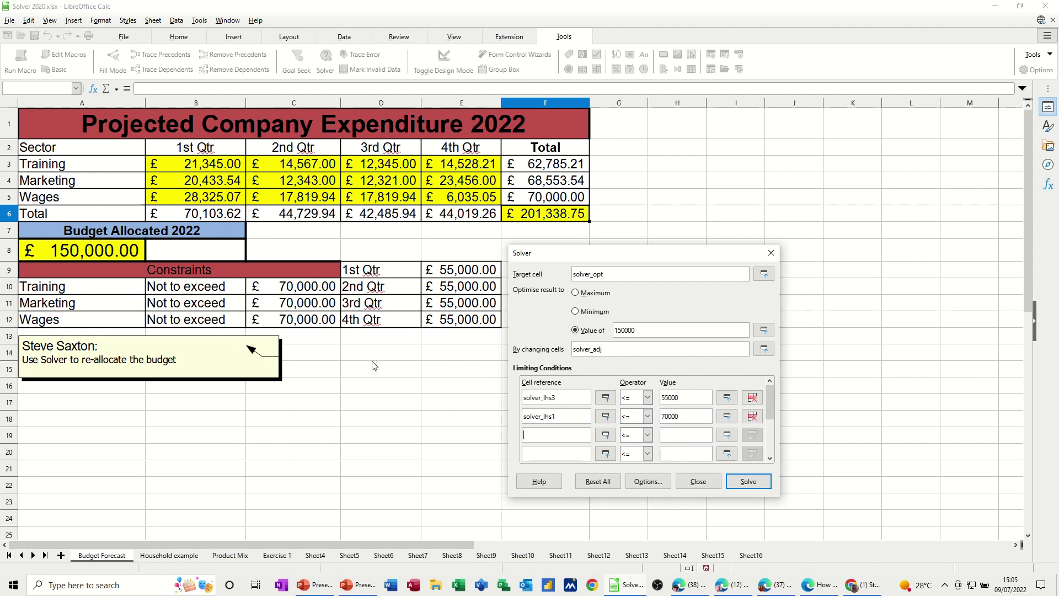
Keep all spending cells B3:E5 at 0 or more, then run Solver.
left_click(605, 435)
left_click_drag(183, 167, 448, 199)
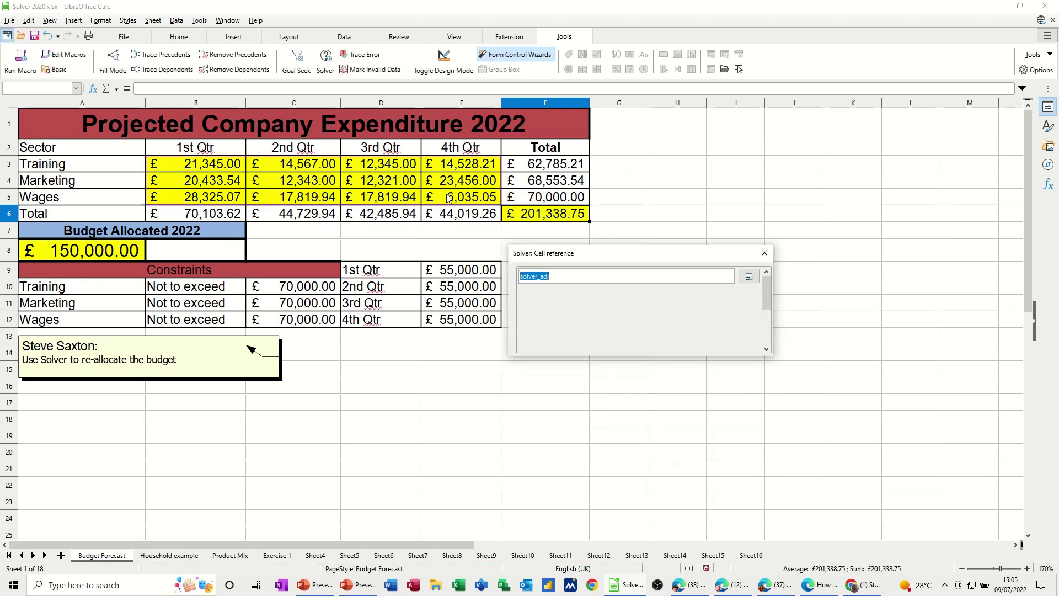
left_click(748, 277)
left_click(648, 435)
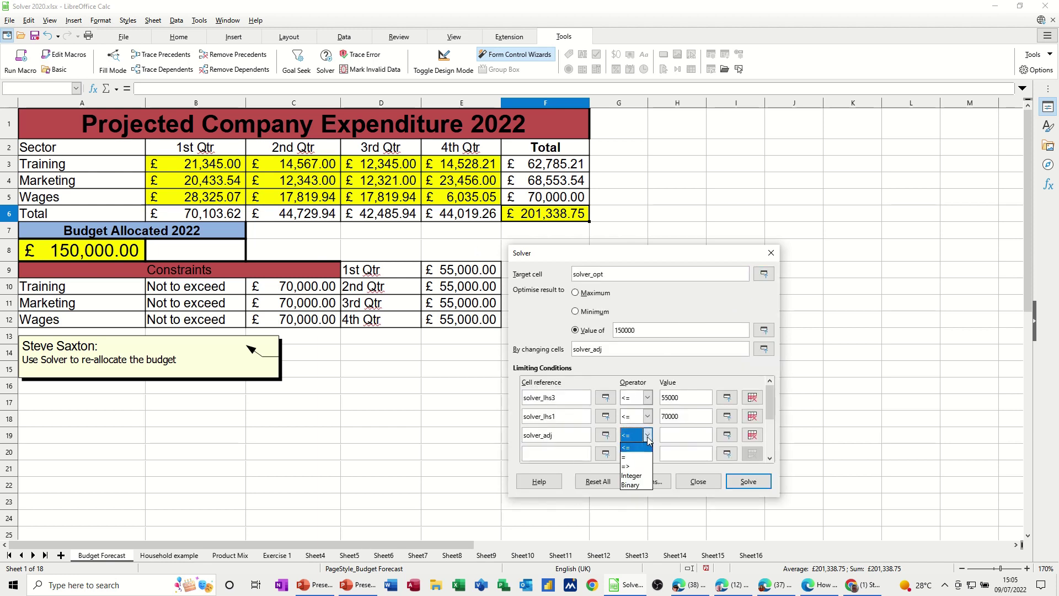
left_click(638, 468)
left_click(673, 438)
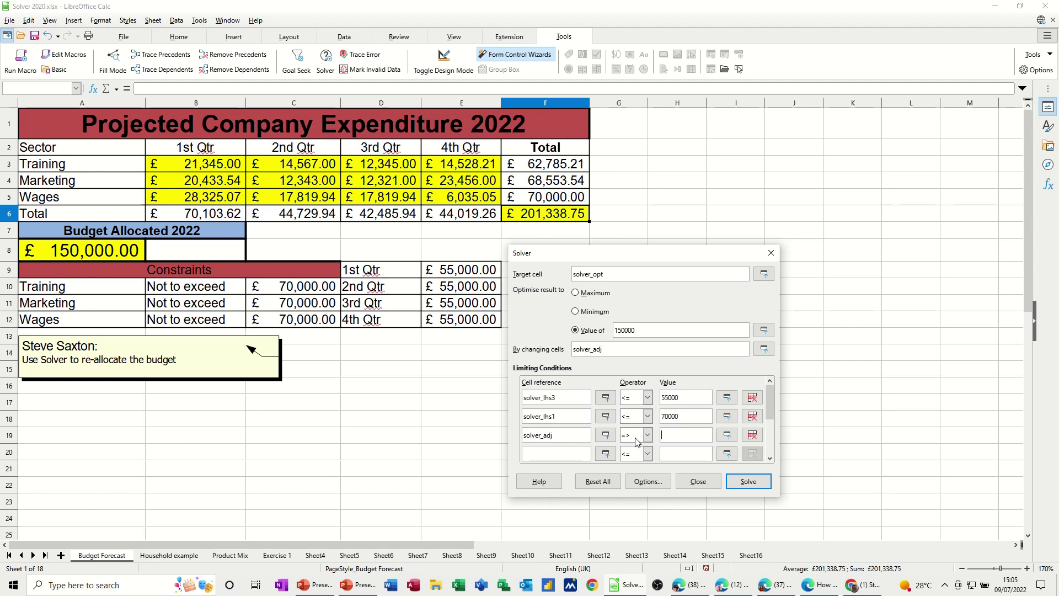
type("0")
left_click(740, 487)
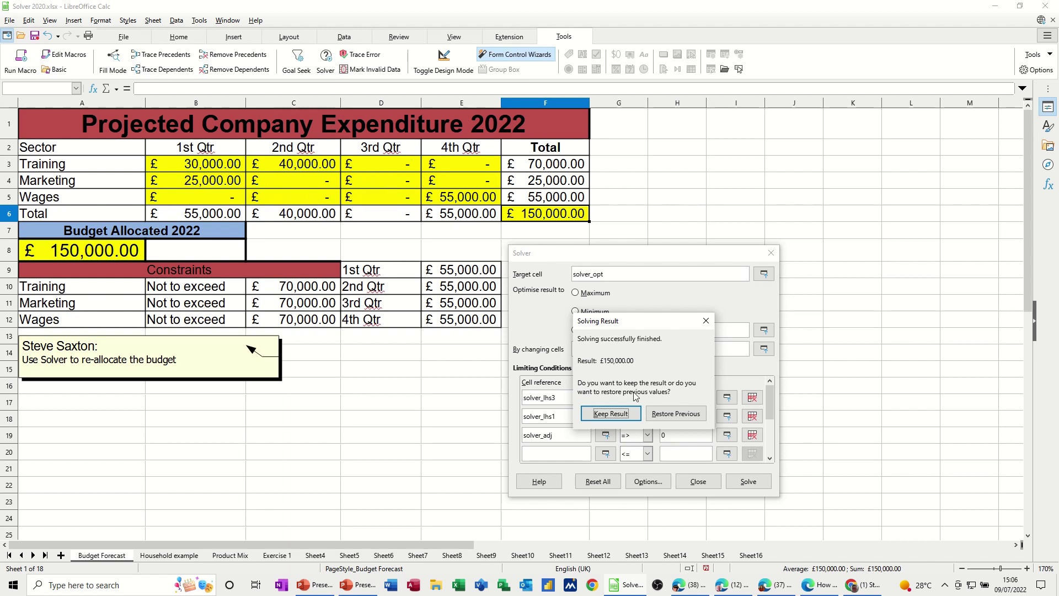
Restore the original figures, add a Wages condition B5:E5 = 17000, re-solve, then restore again.
left_click(664, 414)
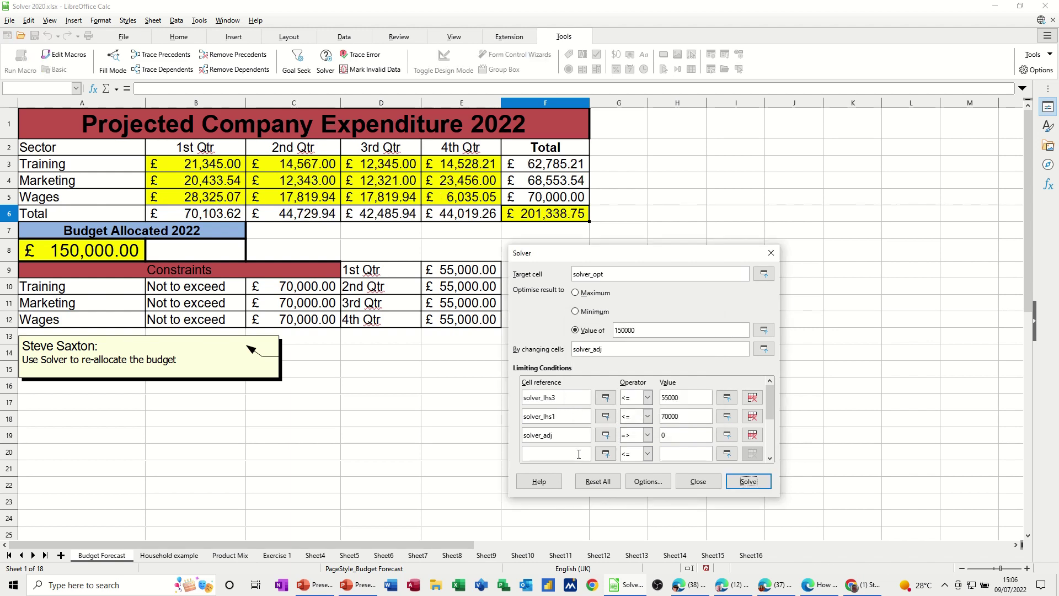
left_click(605, 454)
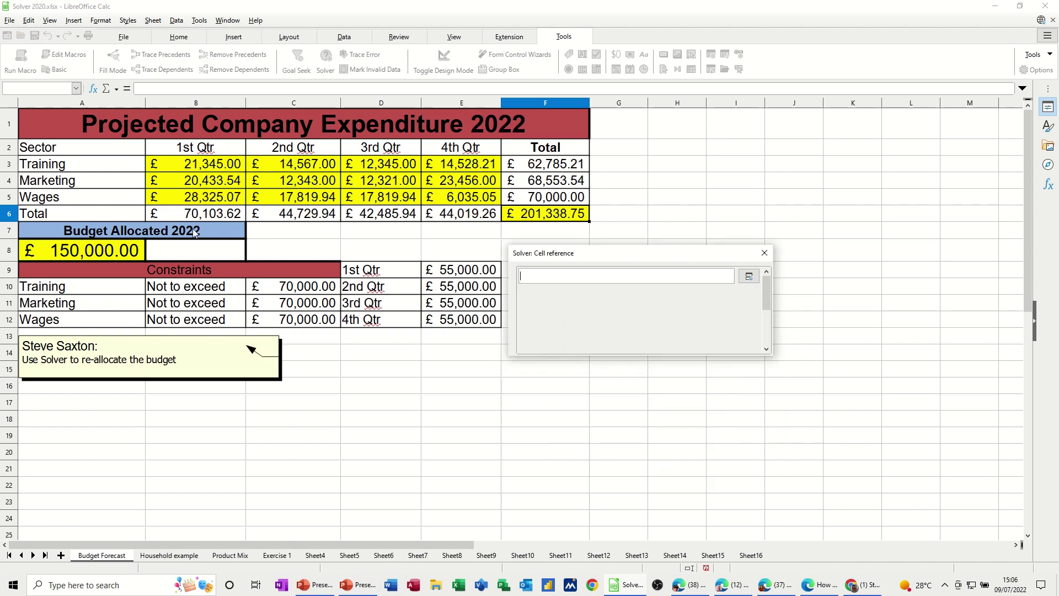
left_click_drag(189, 203, 439, 202)
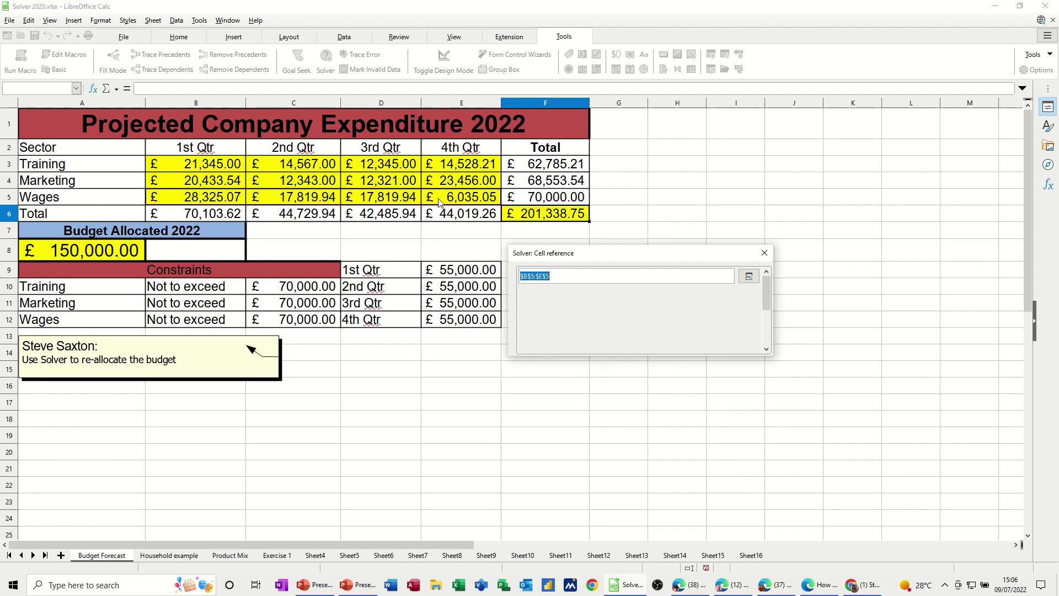
left_click(748, 276)
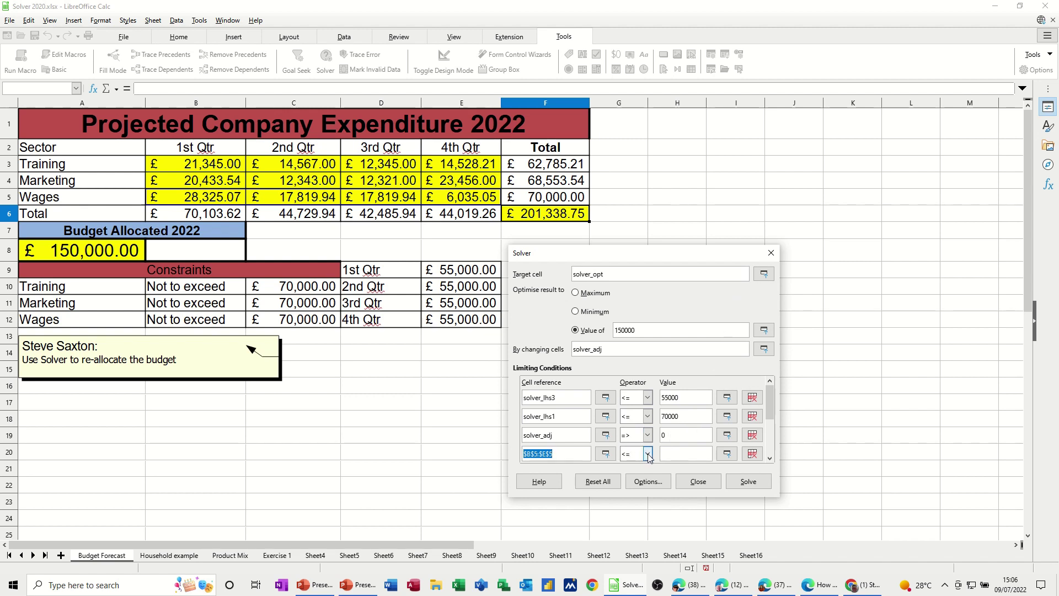
left_click(648, 454)
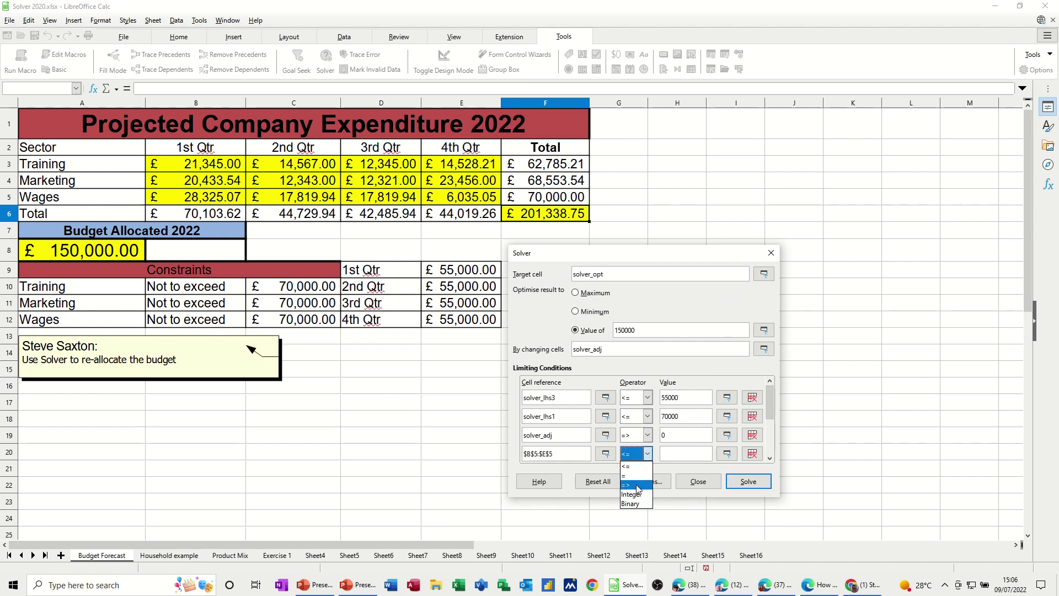
left_click(638, 485)
left_click(648, 457)
left_click(629, 475)
left_click(666, 456)
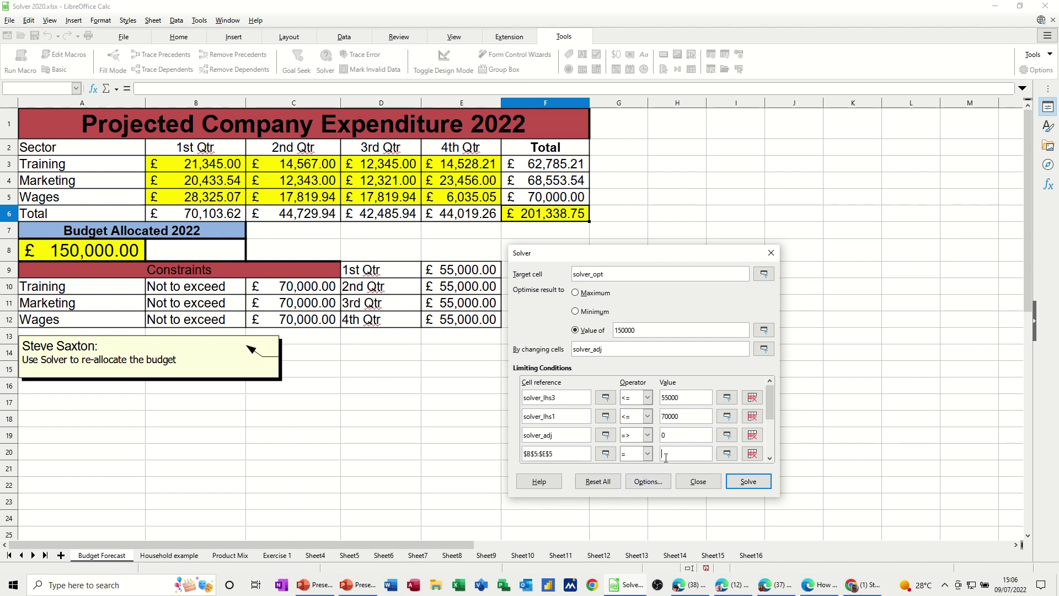
type("17000")
left_click(749, 482)
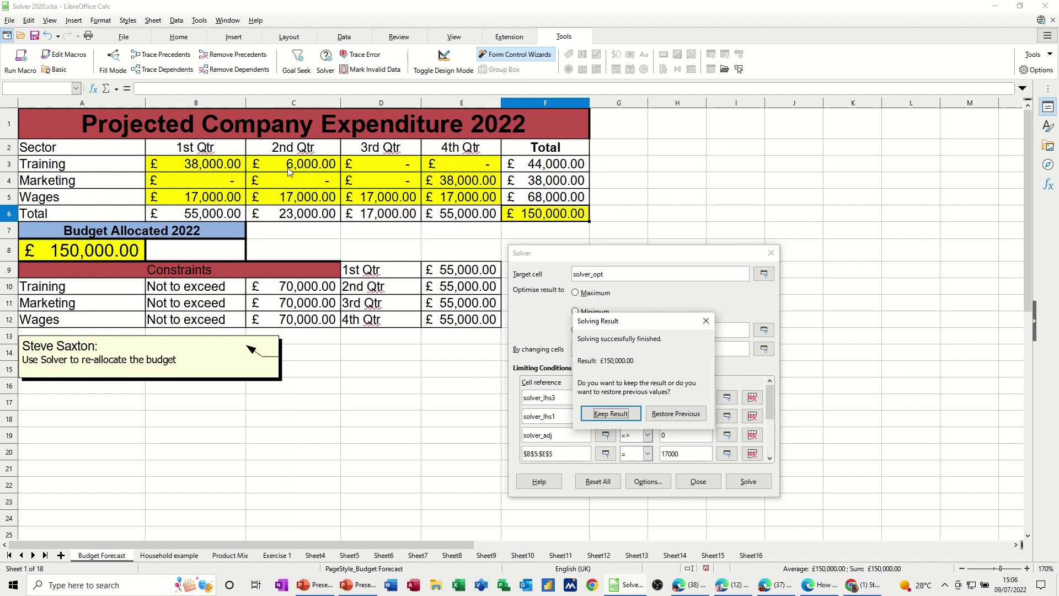
left_click(676, 413)
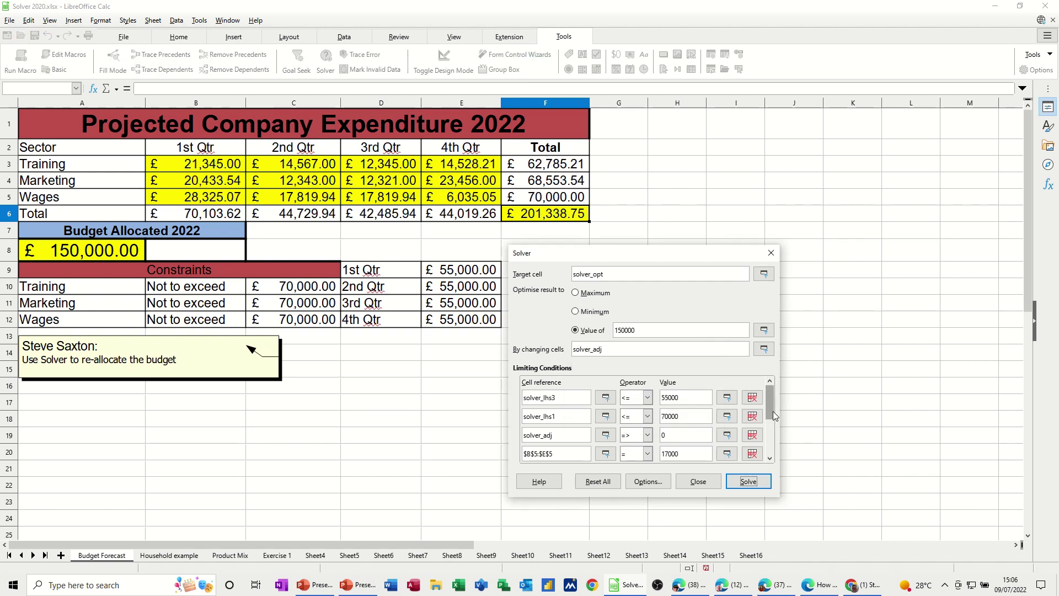
Add a Marketing minimum of 10000 on B4:E4, solve, and restore the previous figures.
left_click_drag(773, 411, 773, 426)
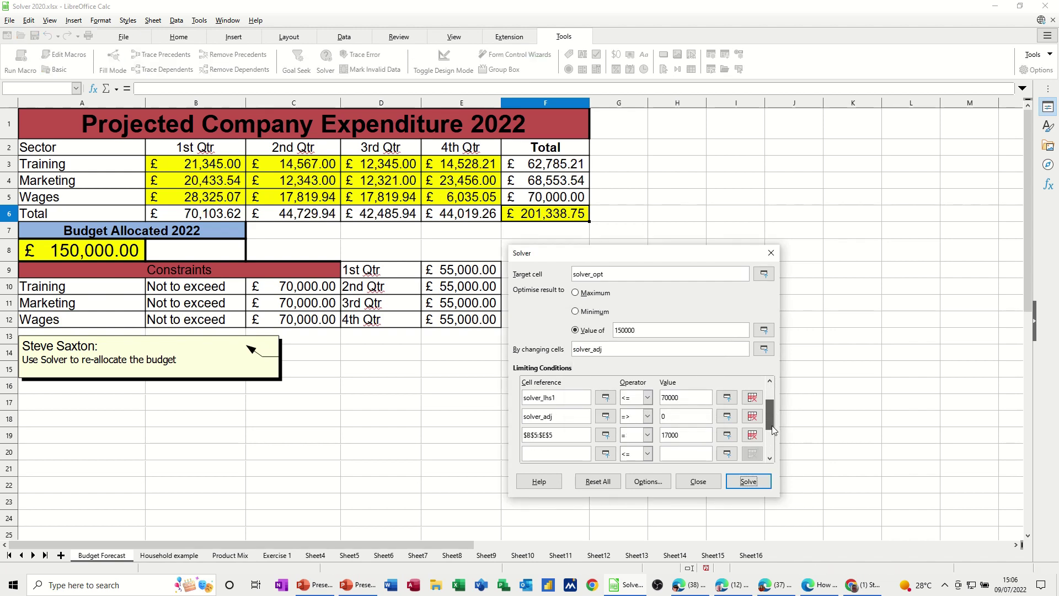
left_click(606, 453)
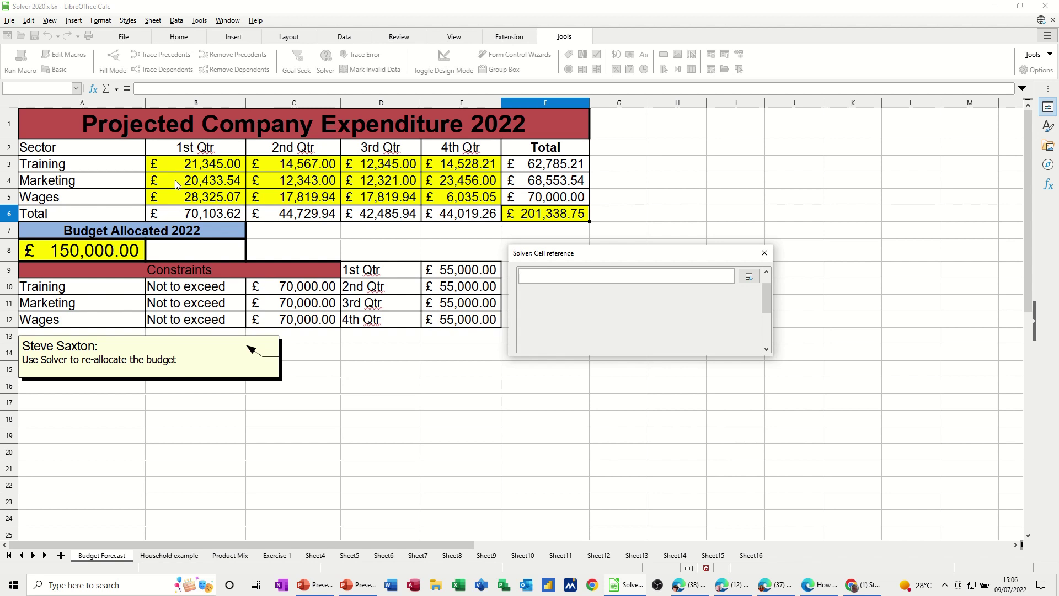
left_click_drag(174, 182, 462, 187)
left_click(748, 277)
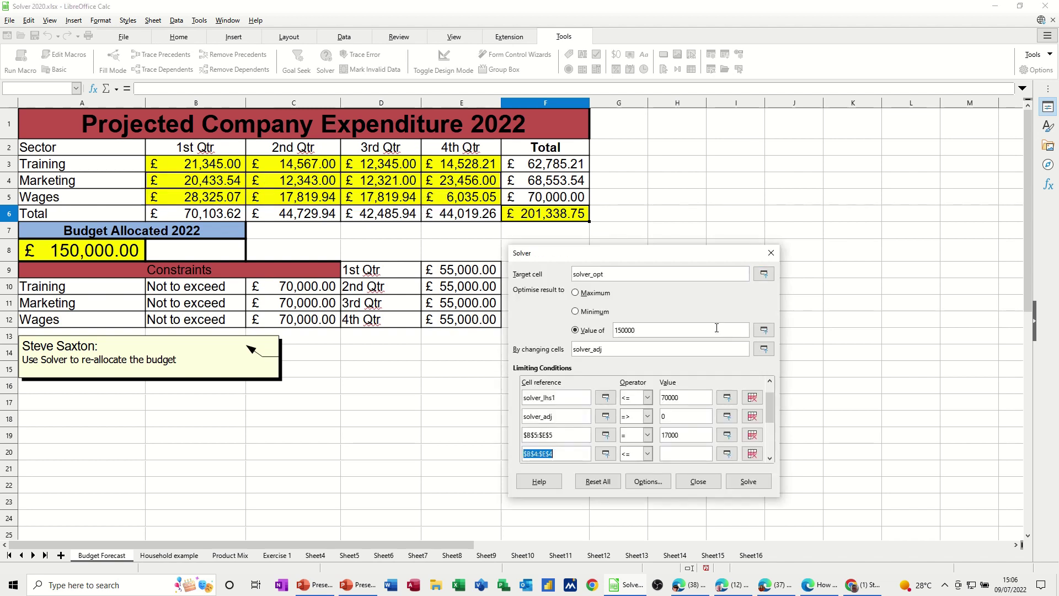
left_click(647, 454)
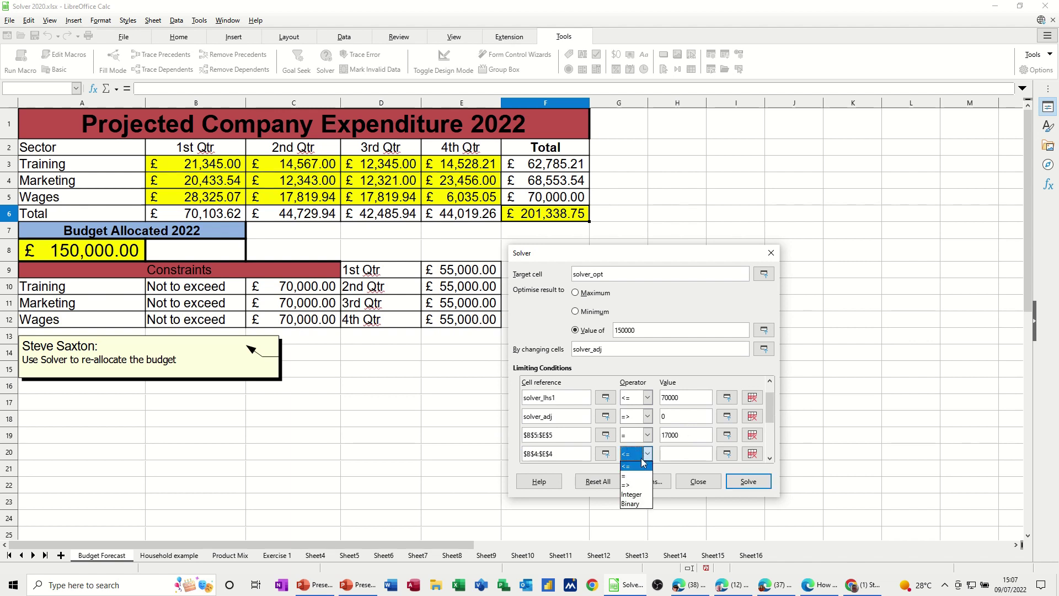
left_click(633, 488)
left_click(665, 454)
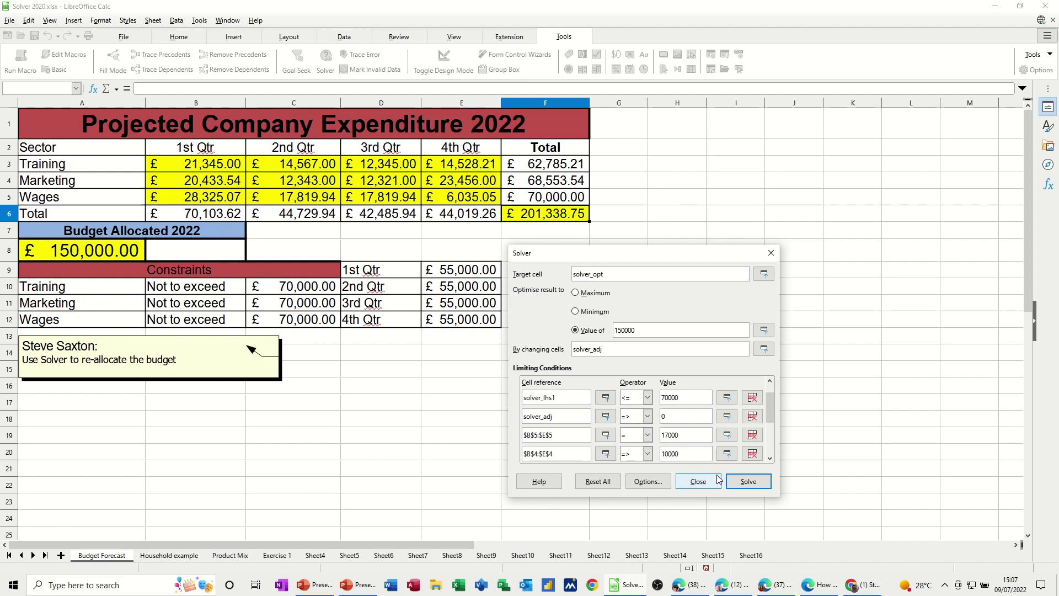
left_click(749, 481)
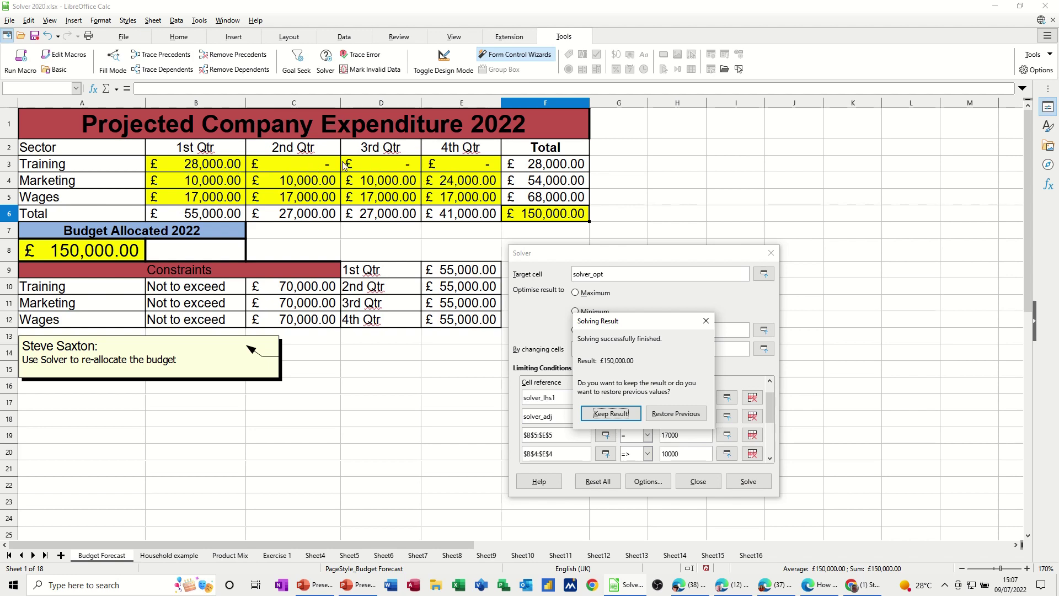
left_click(669, 418)
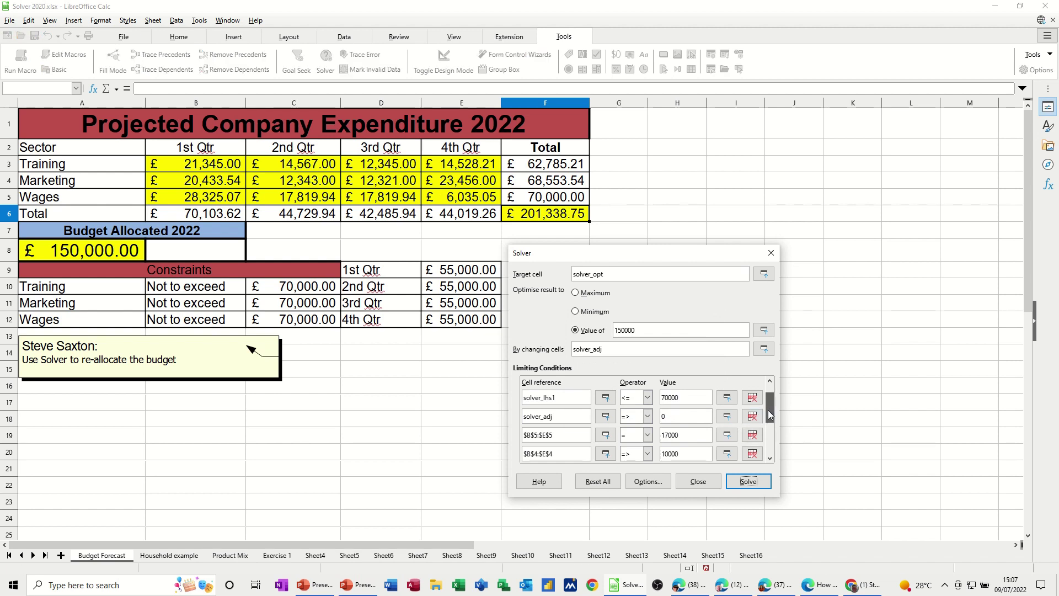
Add a Training minimum of 10000 on B3:E3 and solve again.
left_click_drag(771, 414, 769, 421)
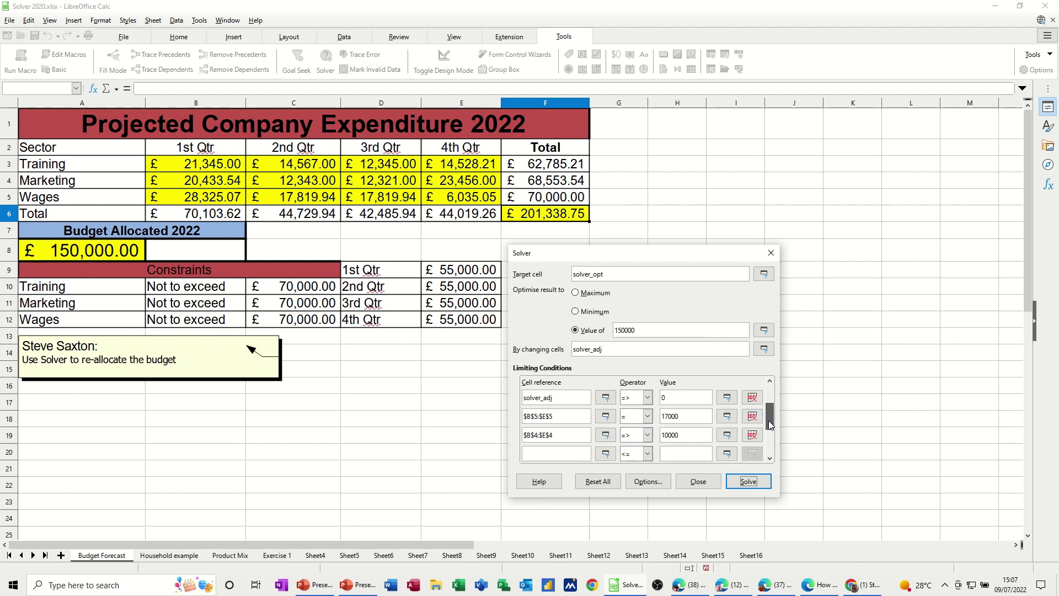
left_click(606, 454)
left_click_drag(190, 164, 461, 164)
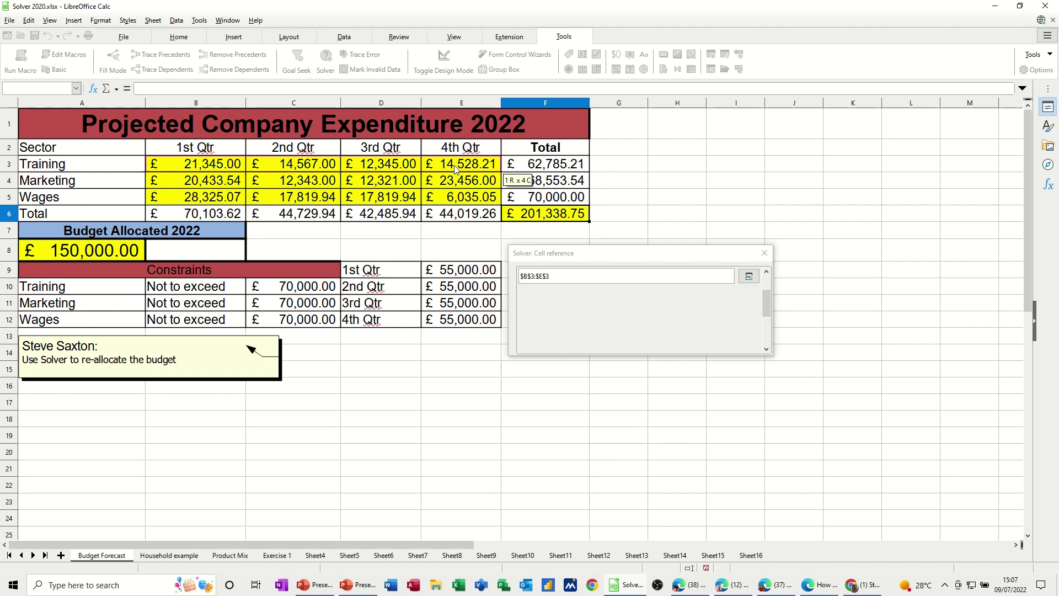
left_click(748, 276)
left_click(647, 454)
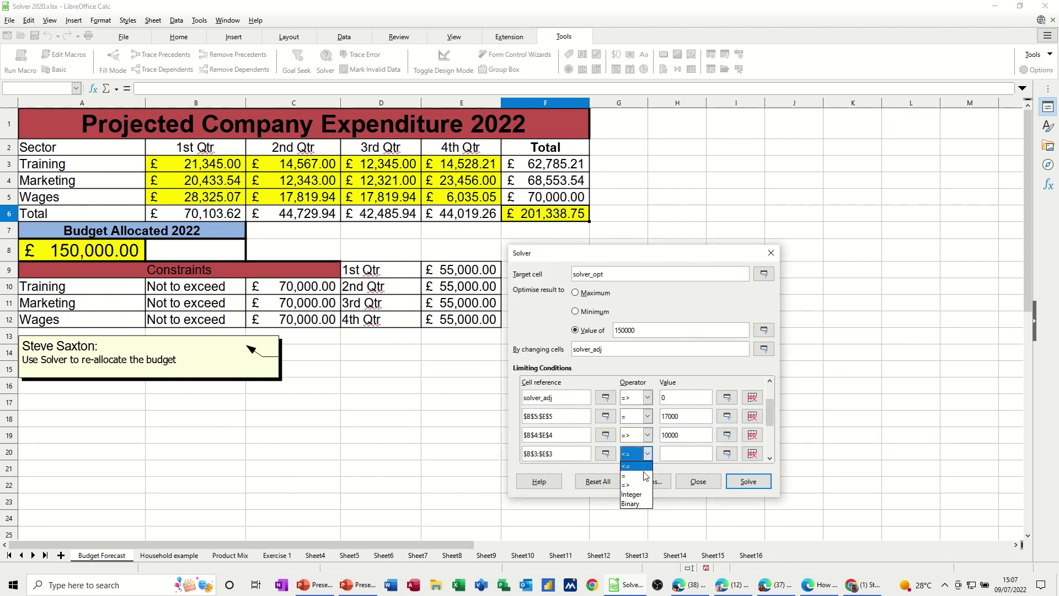
left_click(640, 488)
left_click(668, 454)
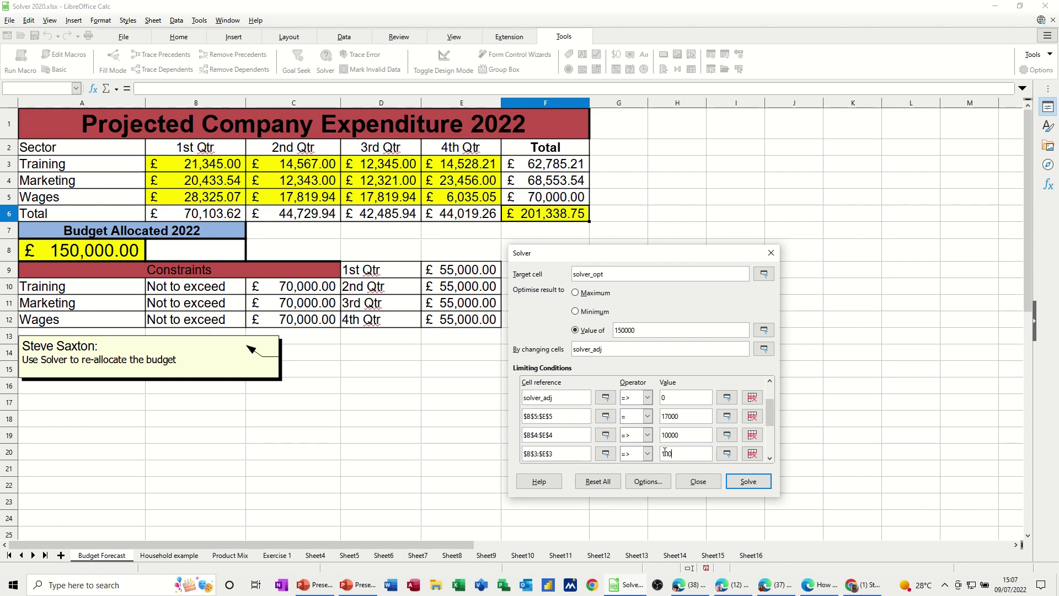
left_click(748, 482)
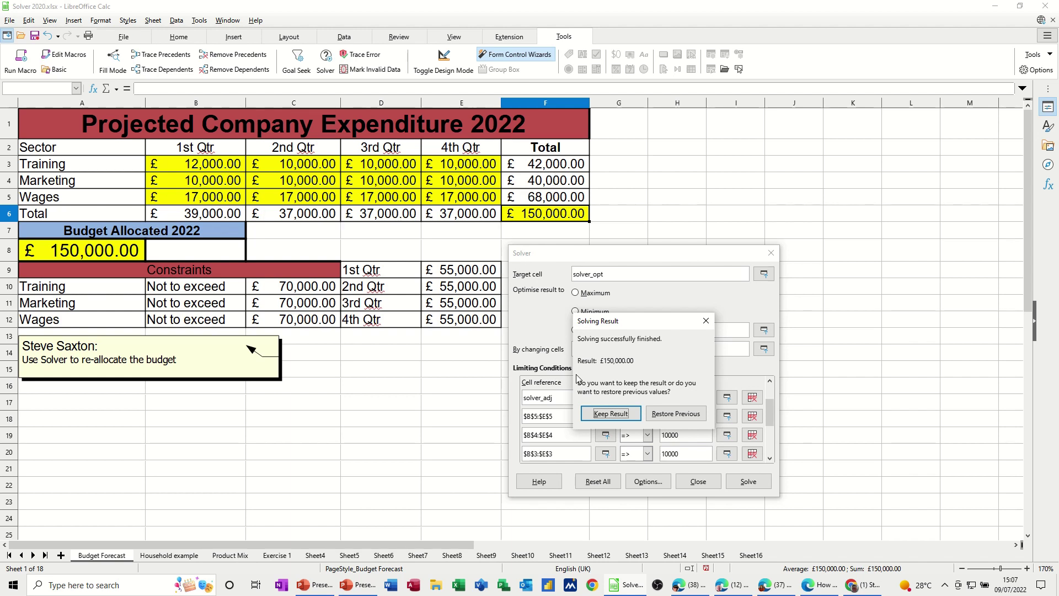
Keep the Solver result: Training 42,000, Marketing 40,000, Wages 68,000.
left_click(608, 414)
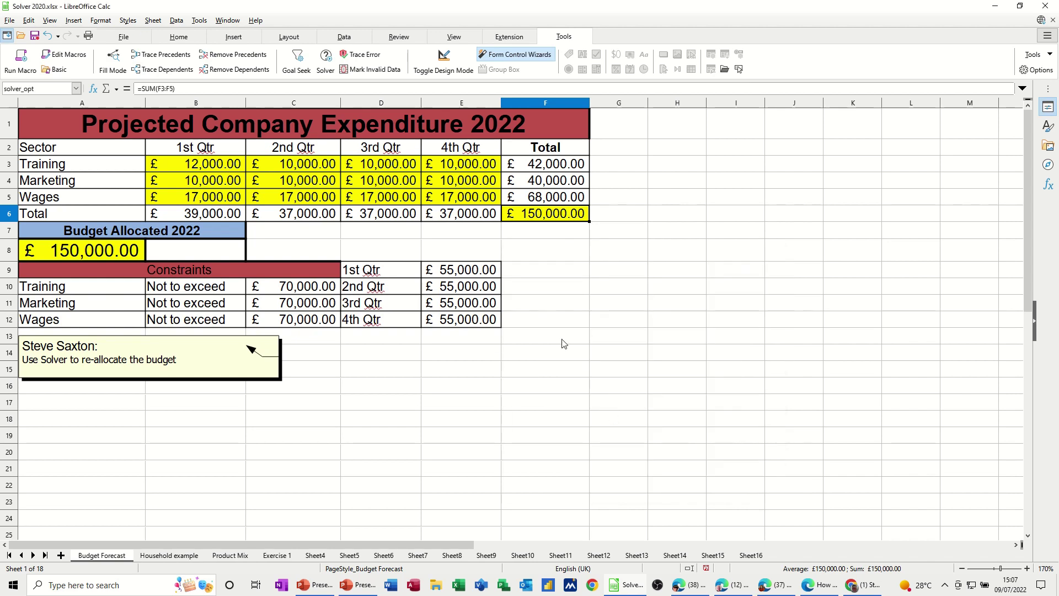
Switch to the Household example sheet and select the yearly total in N9.
left_click(170, 555)
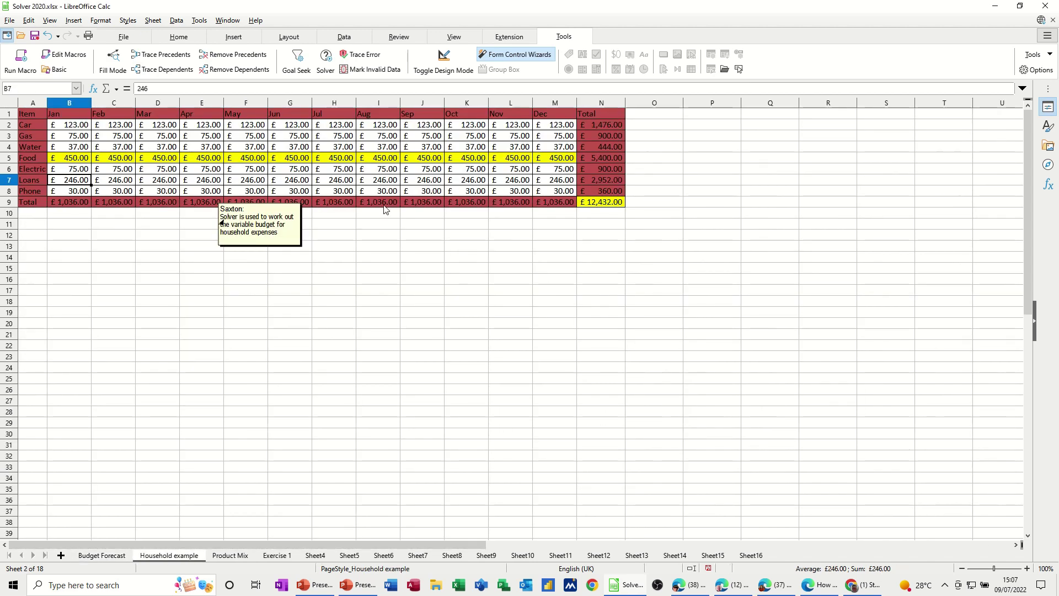
left_click(595, 204)
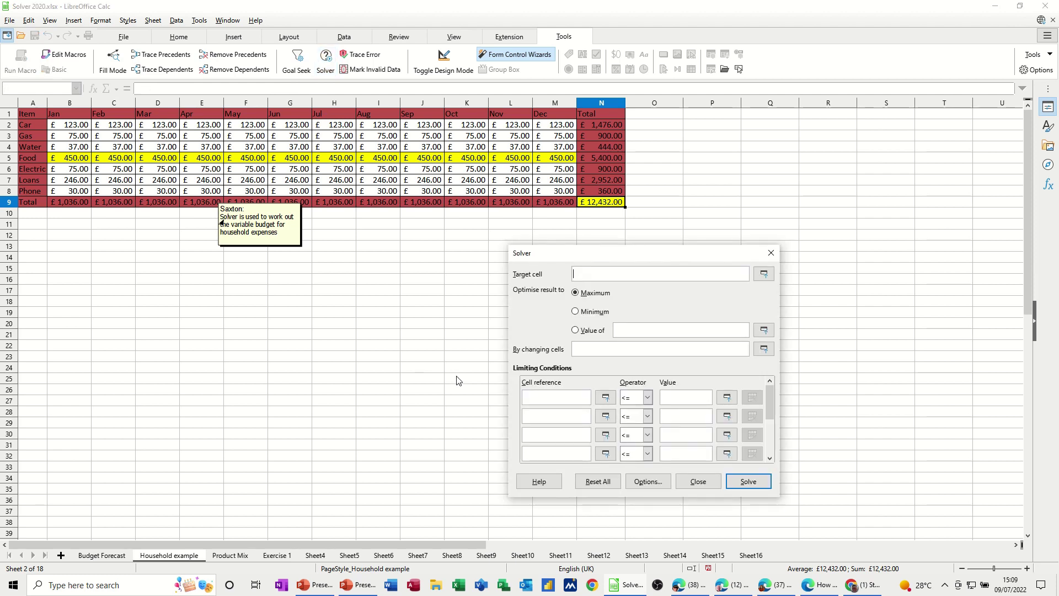
Target N9 at a value of 10000, varying the monthly expense cells B2:L8.
left_click(598, 207)
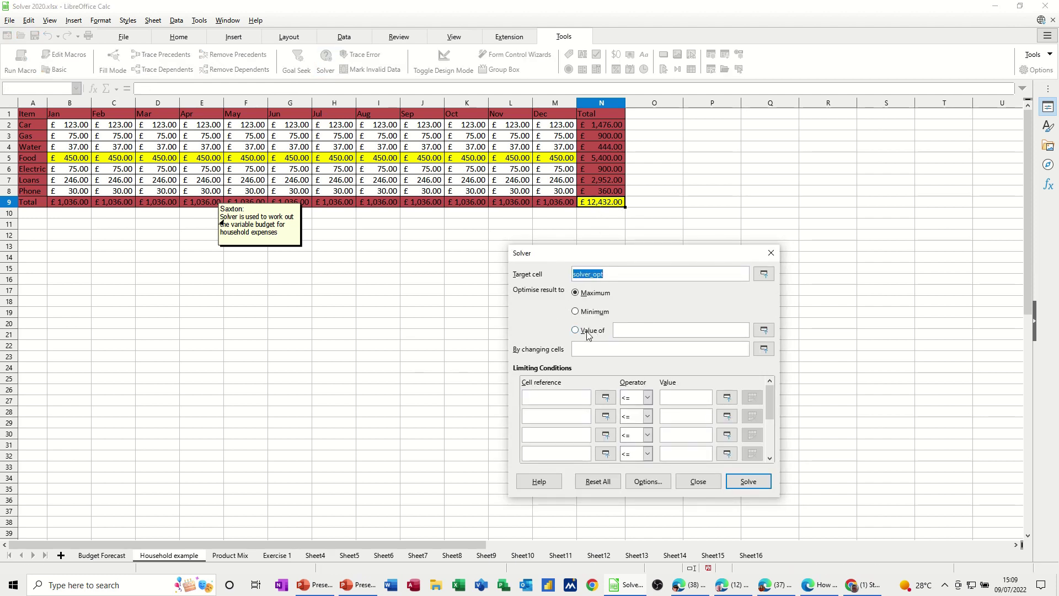
left_click(628, 330)
left_click_drag(67, 128, 554, 193)
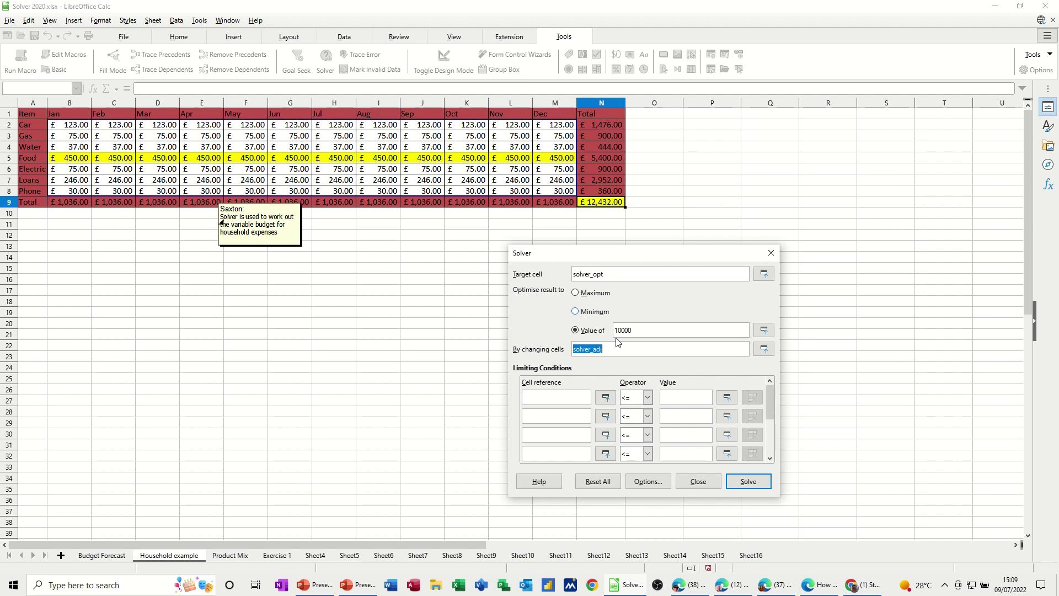
left_click(574, 396)
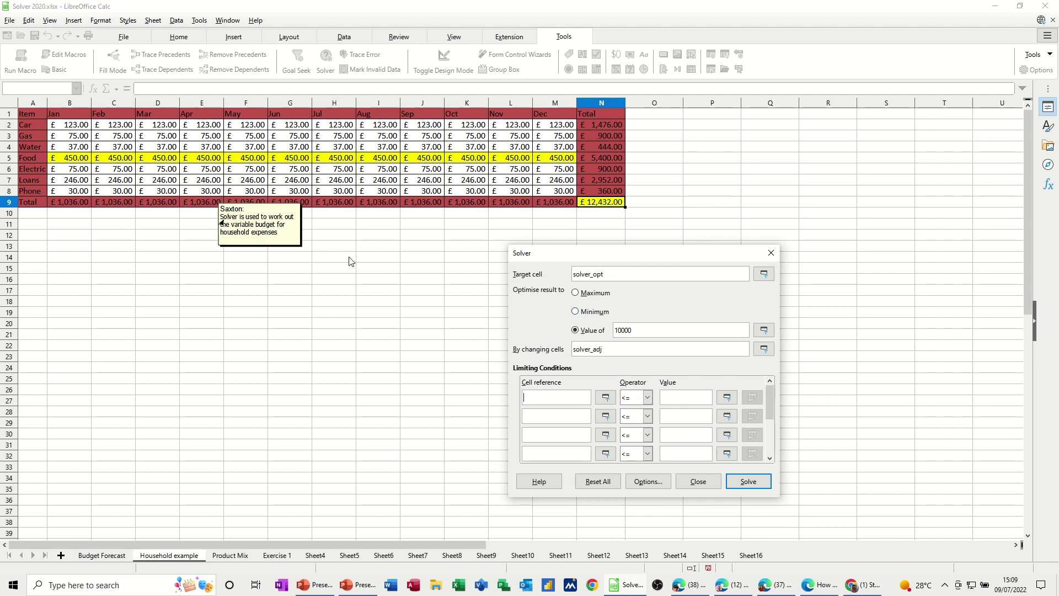
Add equality conditions holding the Car row at 123 and the Gas row at 75.
left_click_drag(67, 130, 517, 130)
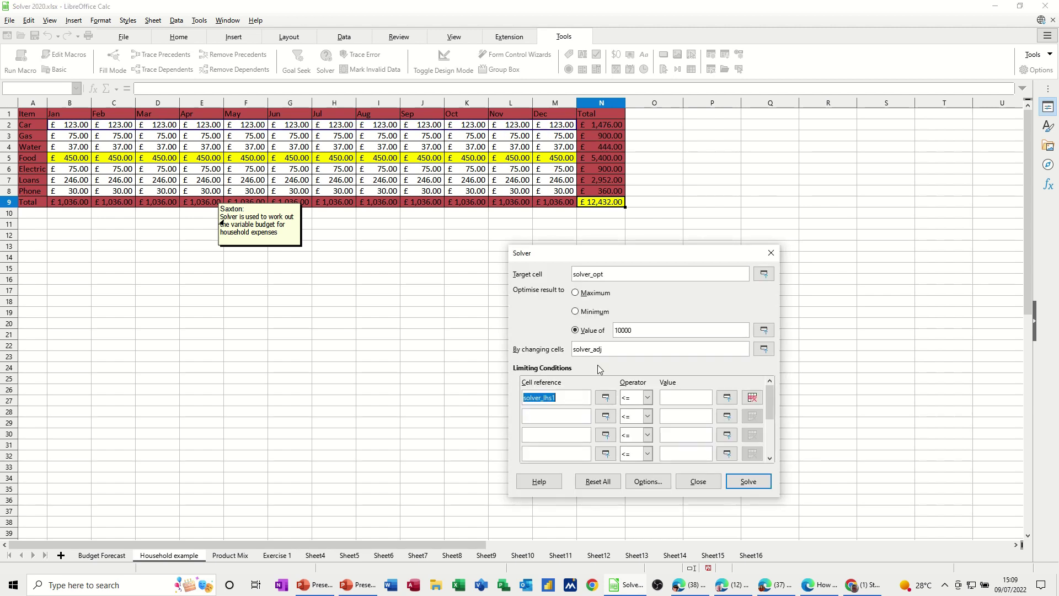
left_click(648, 399)
left_click(643, 419)
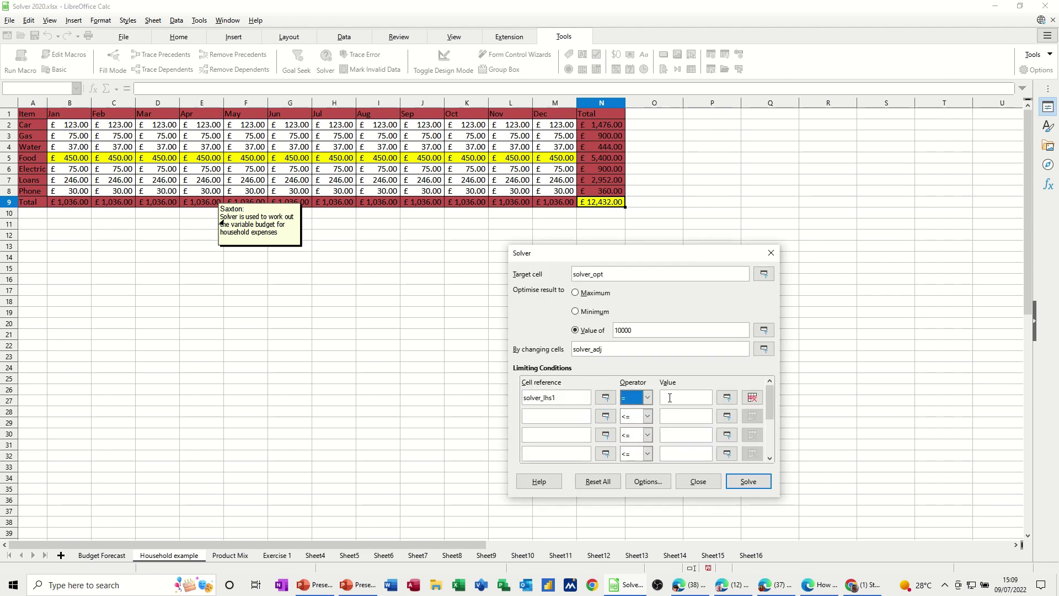
left_click(665, 397)
type("10")
left_click(605, 416)
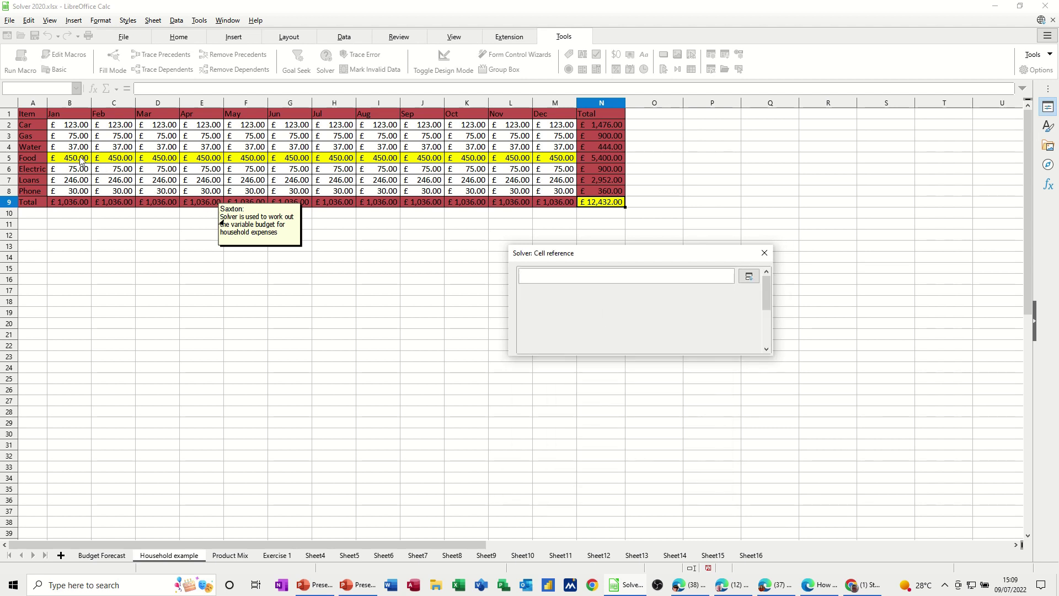
left_click_drag(57, 142, 528, 147)
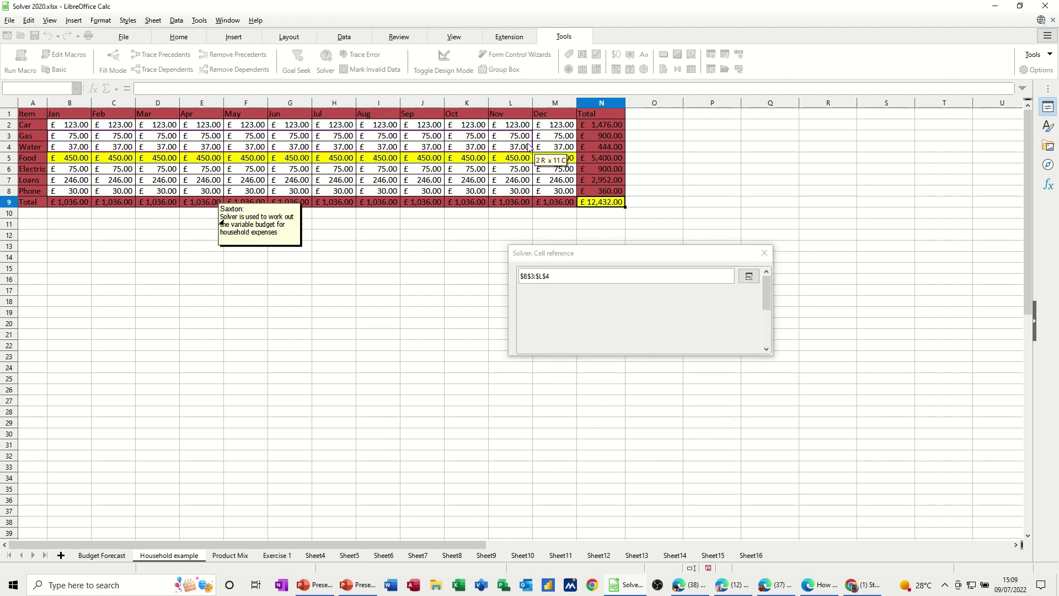
left_click(748, 277)
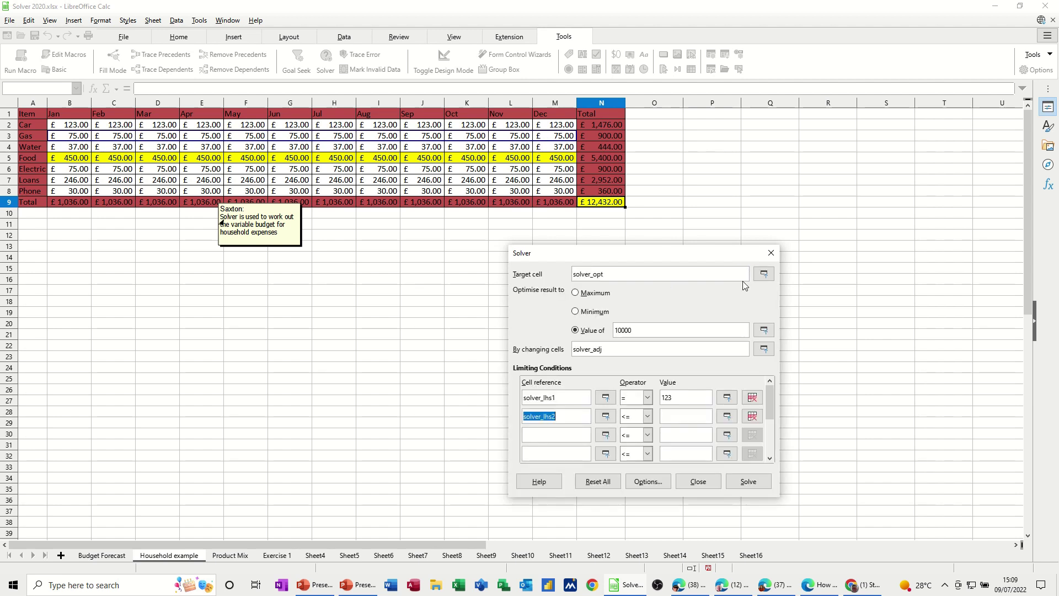
left_click(648, 416)
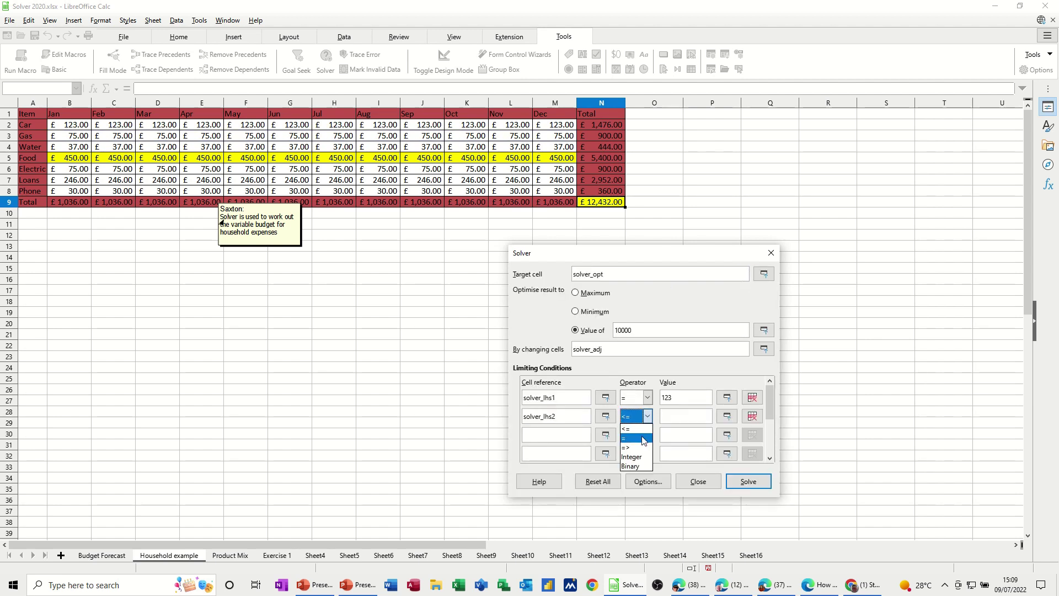
left_click(643, 440)
left_click(668, 419)
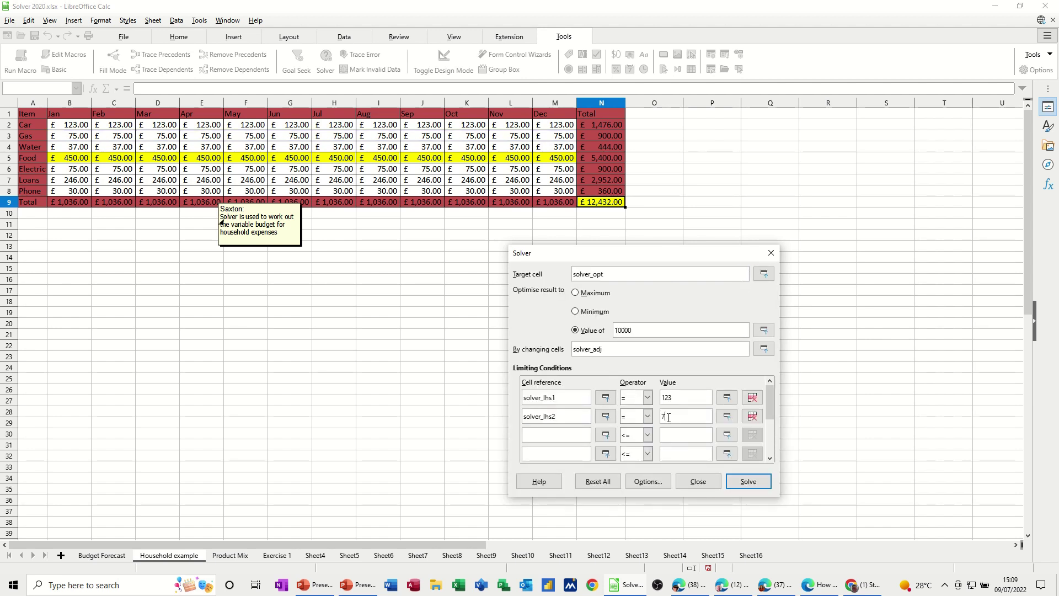
Fix the Water row B4:M4 equal to 37.
left_click(605, 434)
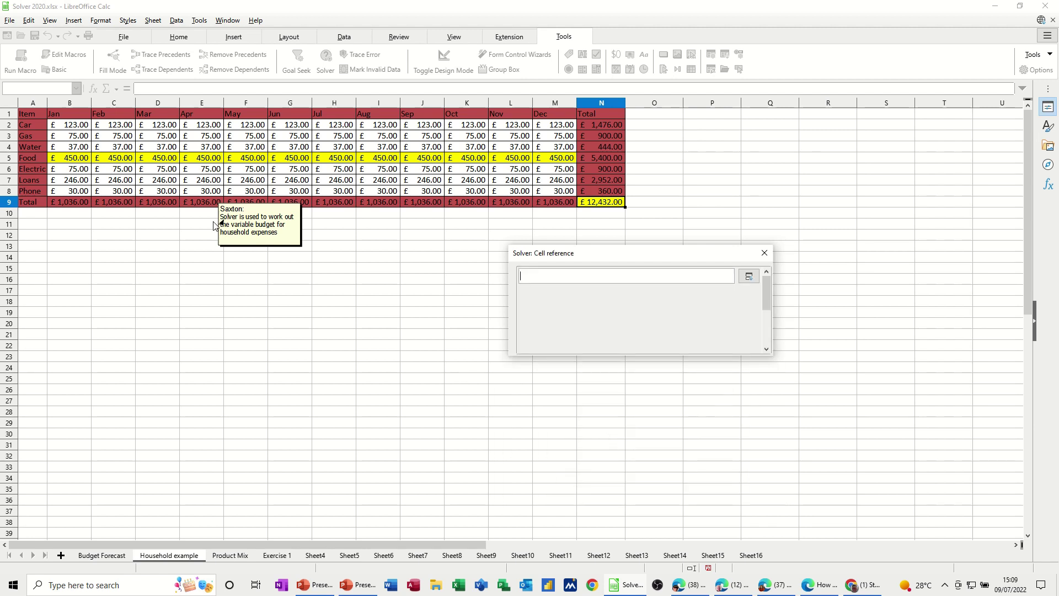
left_click_drag(76, 149, 540, 149)
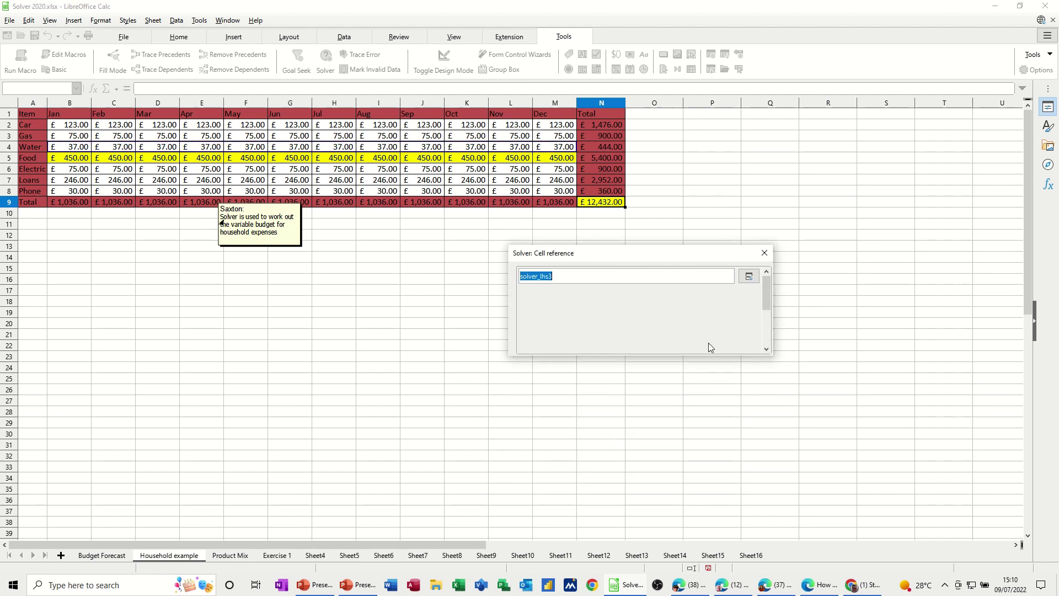
left_click(749, 275)
left_click(647, 435)
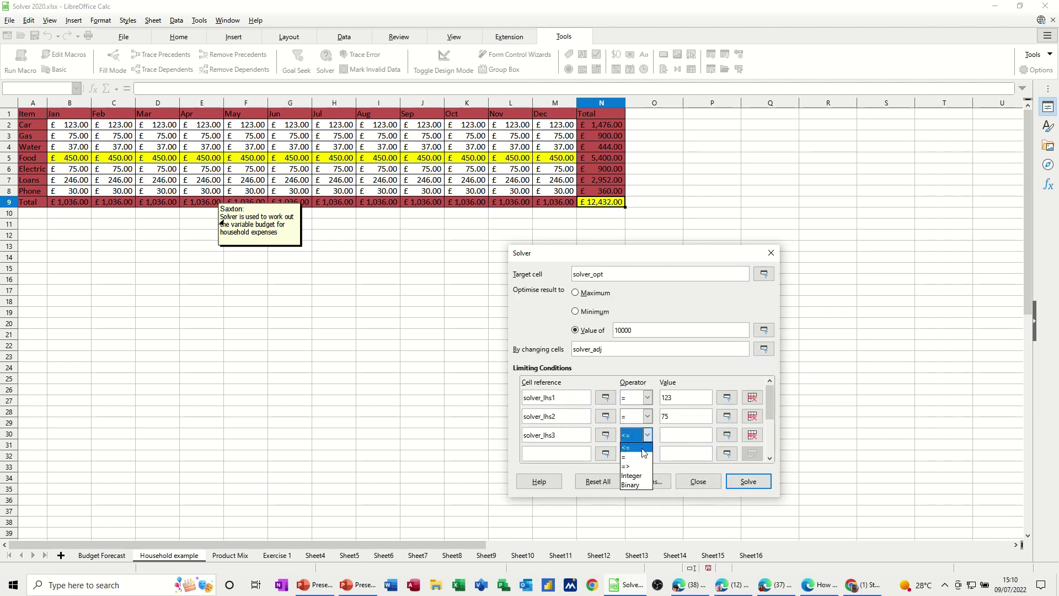
left_click(638, 457)
left_click(673, 435)
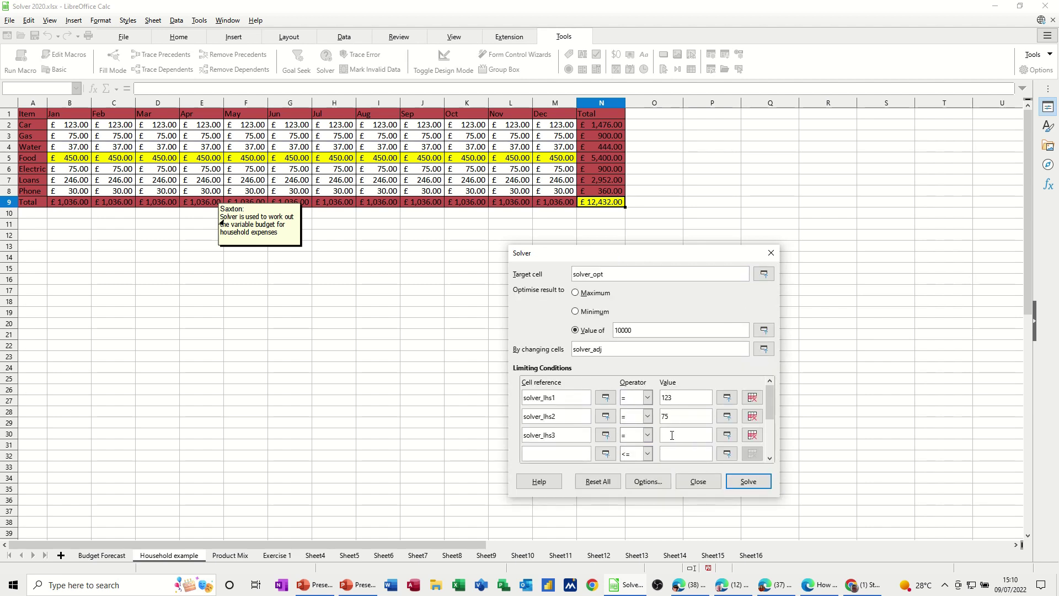
type("37")
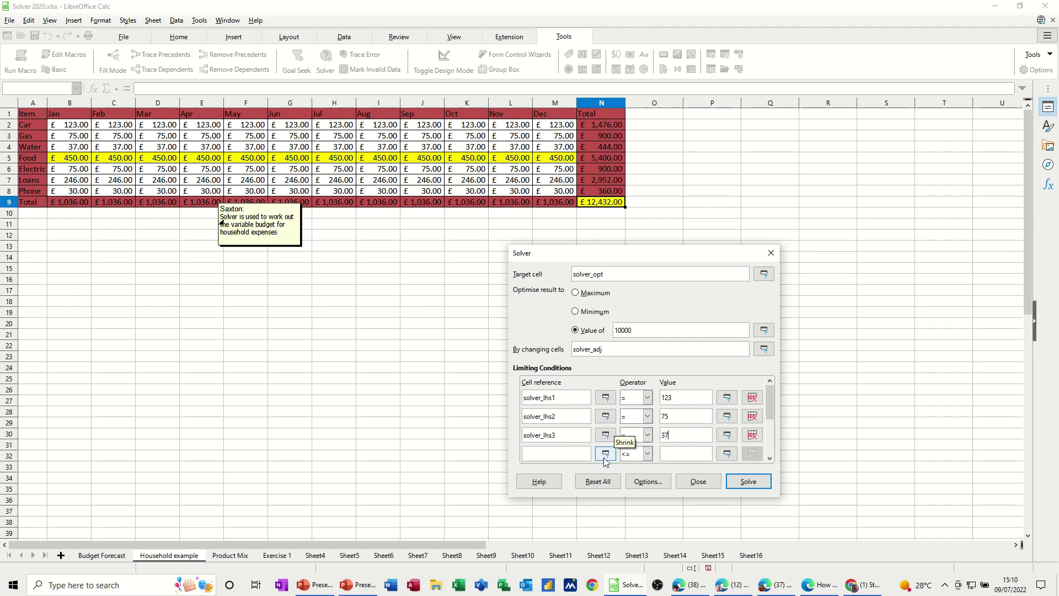
Fix the electricity row B6:M6 equal to 75.
left_click(606, 454)
left_click_drag(66, 176, 544, 173)
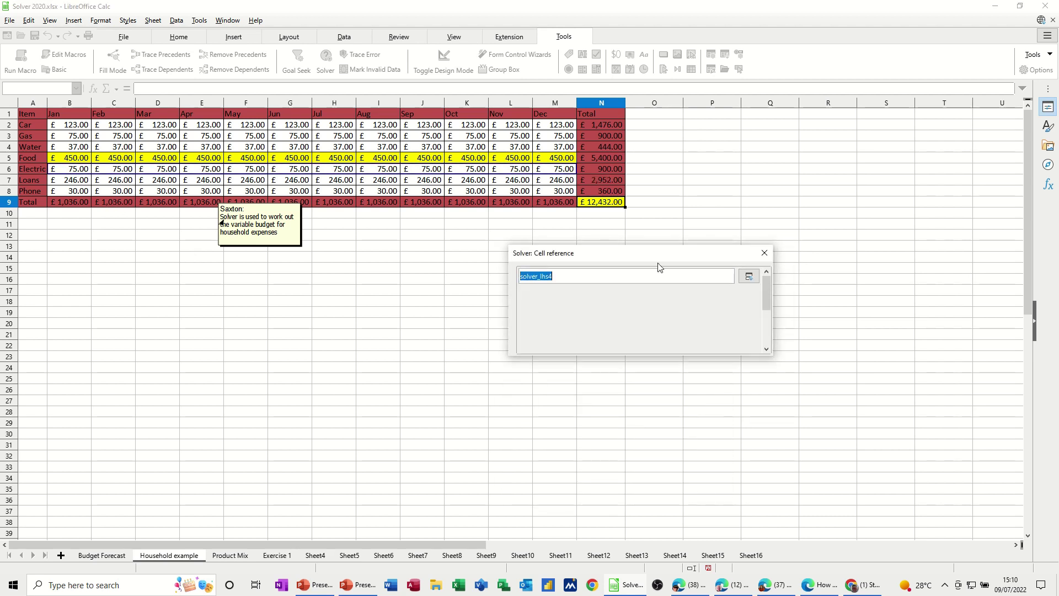
left_click(749, 276)
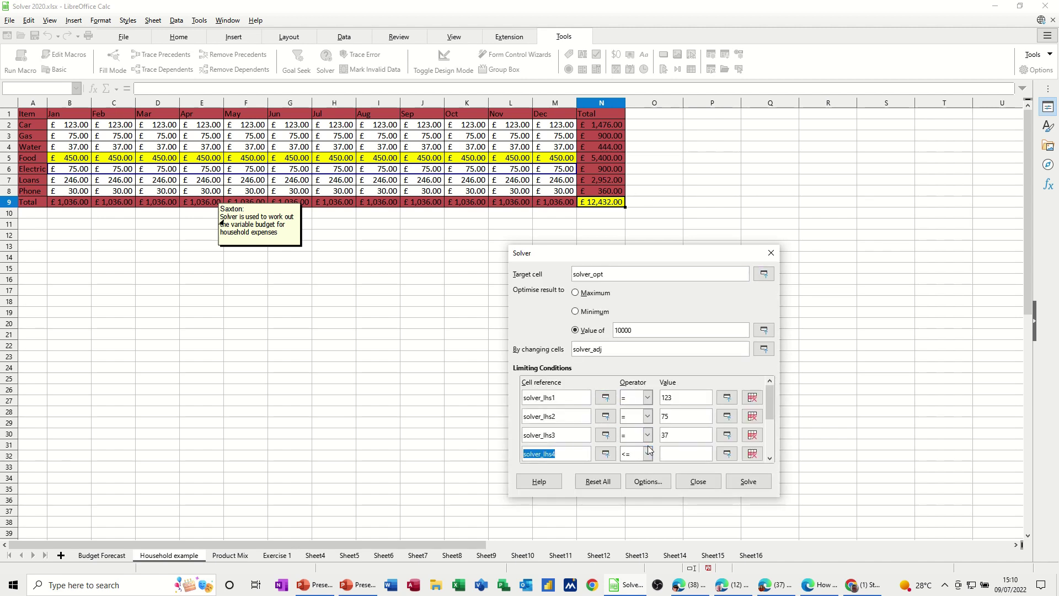
left_click(648, 453)
left_click(634, 477)
left_click(666, 453)
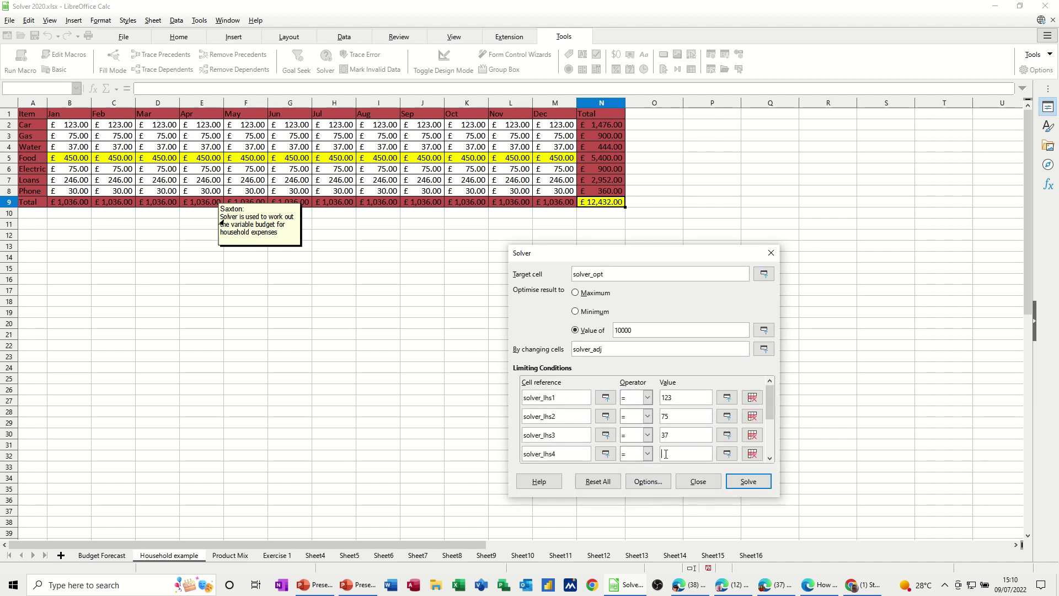
type("75")
Fix the Loans row B7:M7 equal to 246.
left_click(770, 459)
left_click(770, 459)
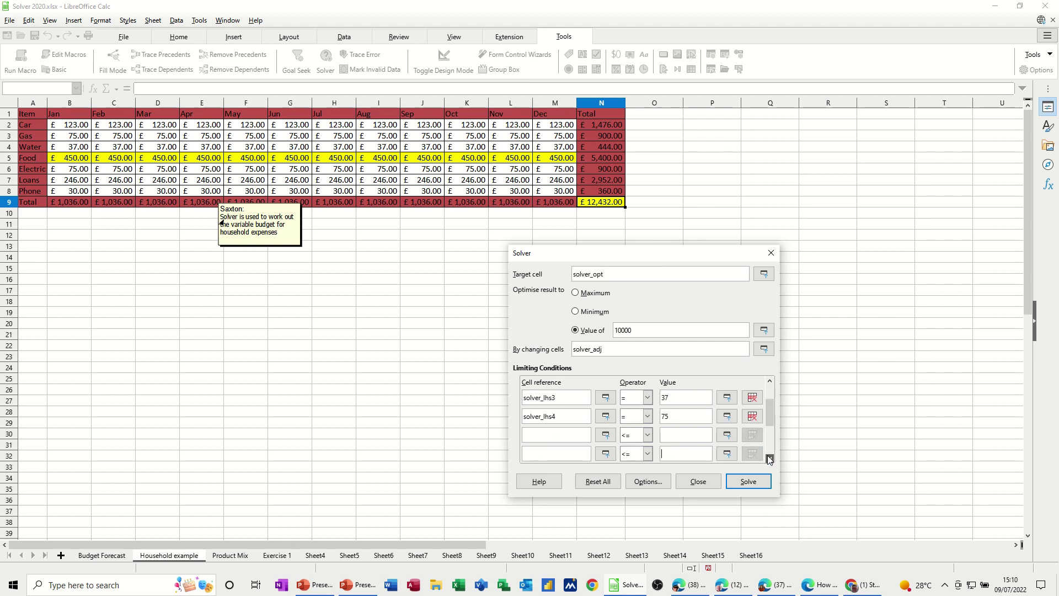
left_click(605, 436)
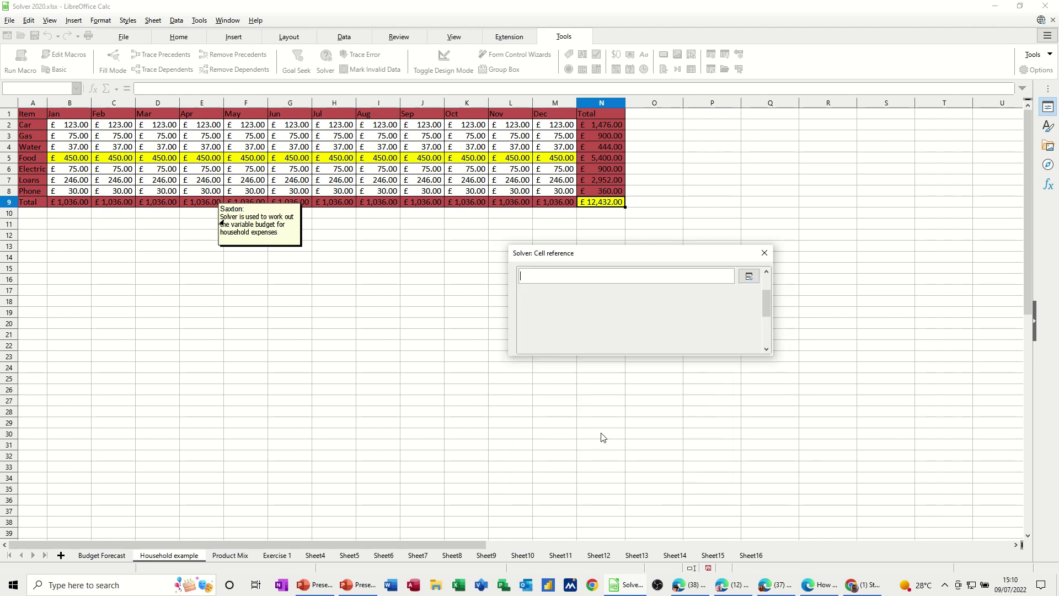
left_click_drag(72, 184, 557, 182)
left_click(749, 276)
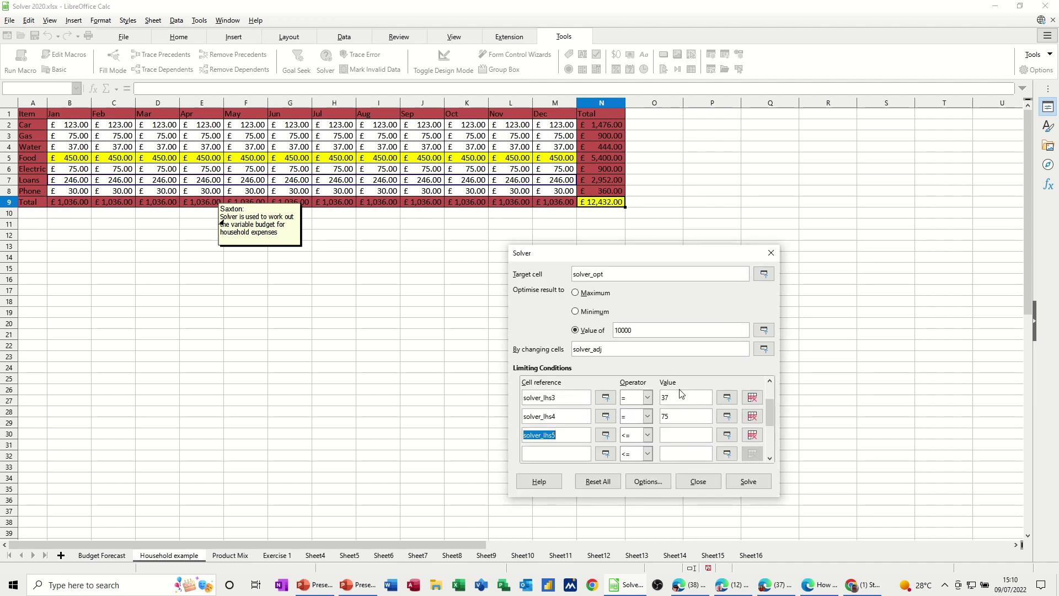
left_click(647, 435)
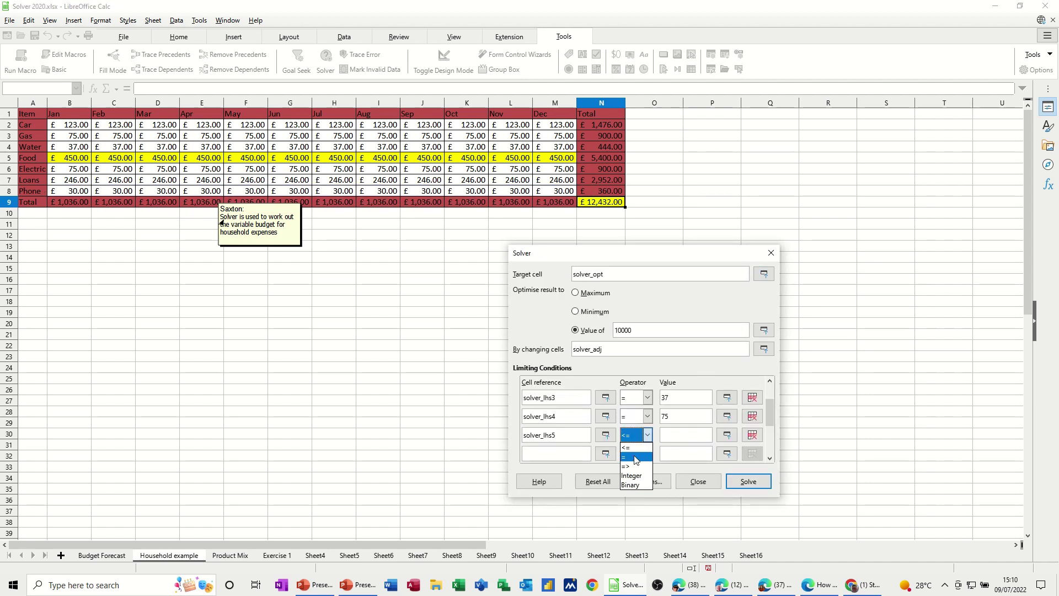
left_click(636, 456)
key("Tab")
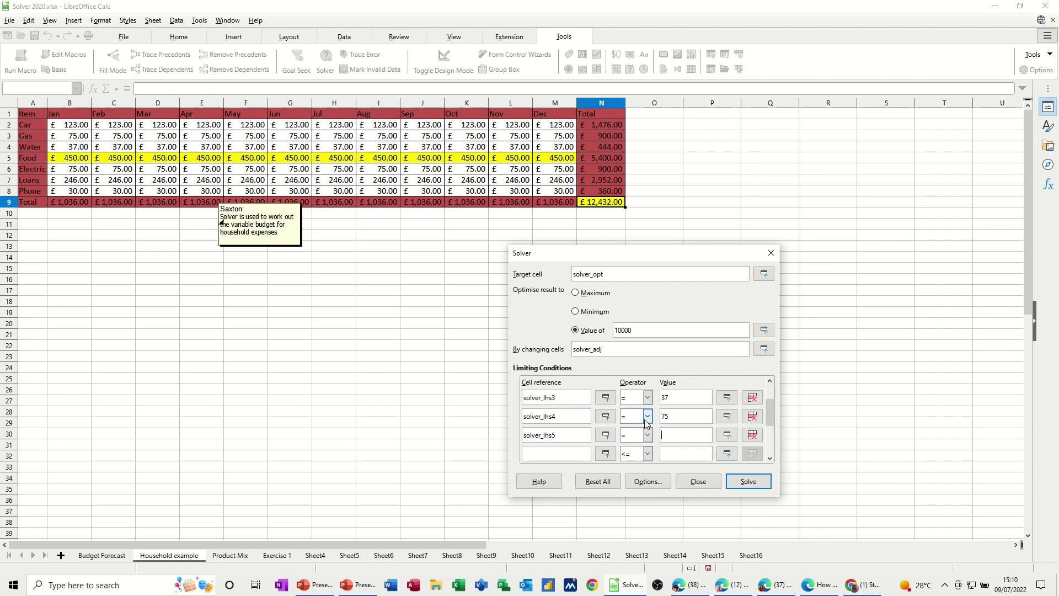
type("240")
Fix the Phone row B8:M8 at 30 and clear the range mistakenly entered as a value.
left_click(605, 453)
left_click_drag(54, 195, 557, 193)
left_click(749, 276)
left_click(647, 453)
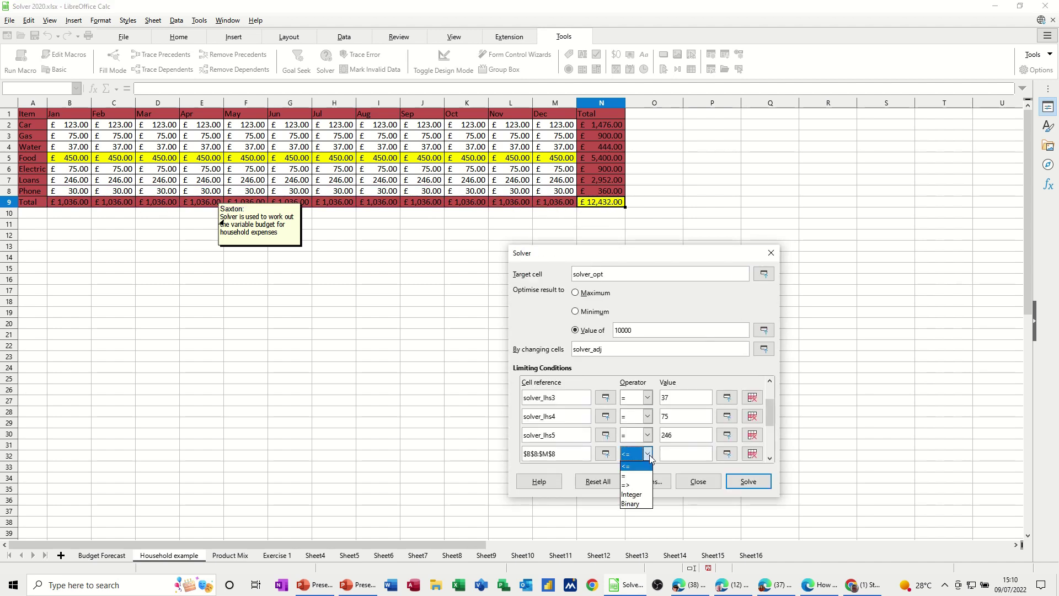
left_click(632, 478)
left_click(668, 455)
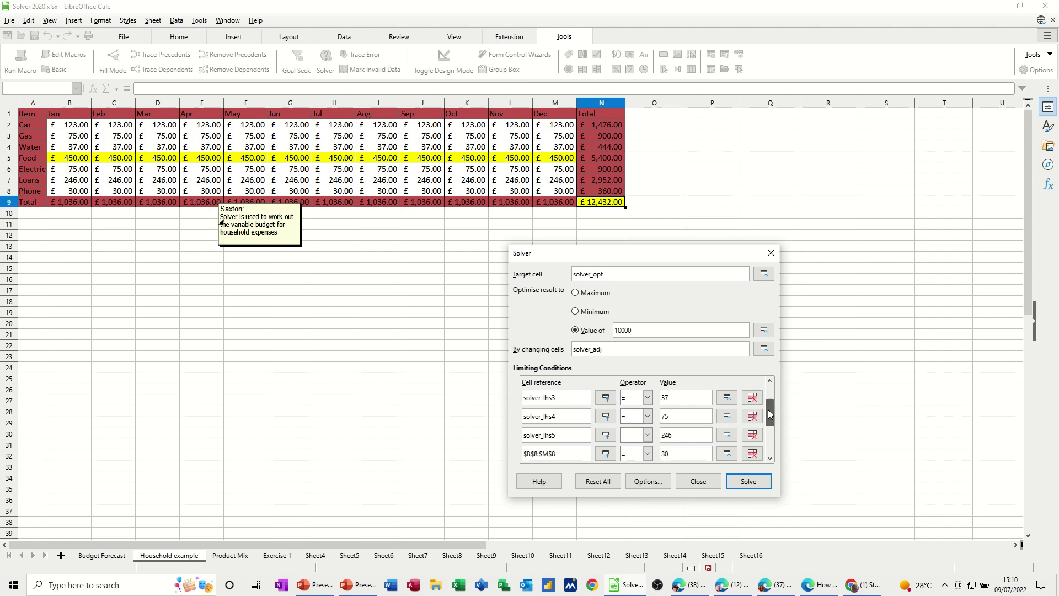
left_click_drag(769, 415, 768, 419)
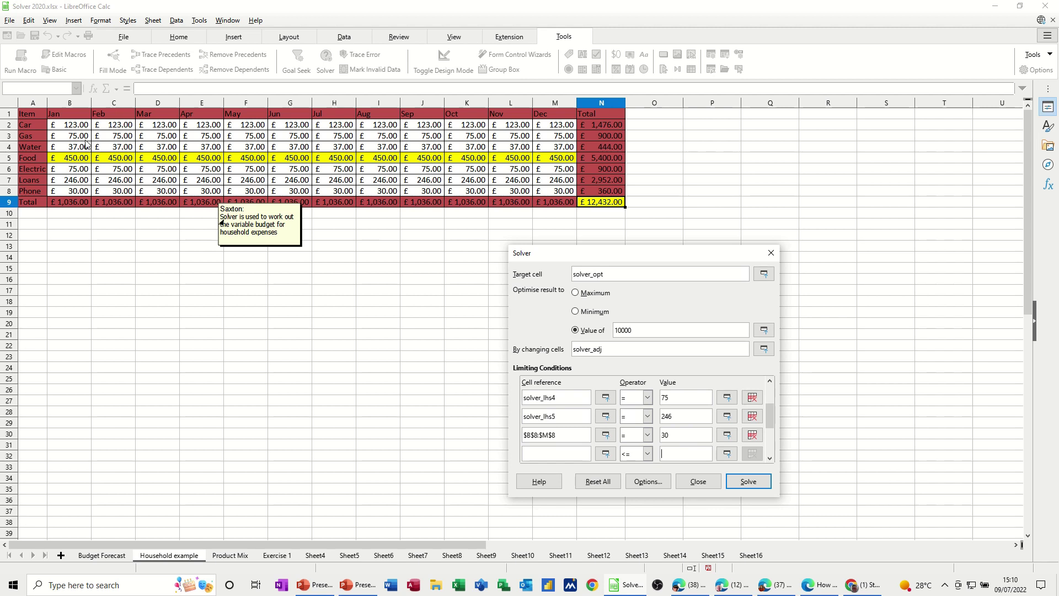
left_click_drag(67, 160, 557, 161)
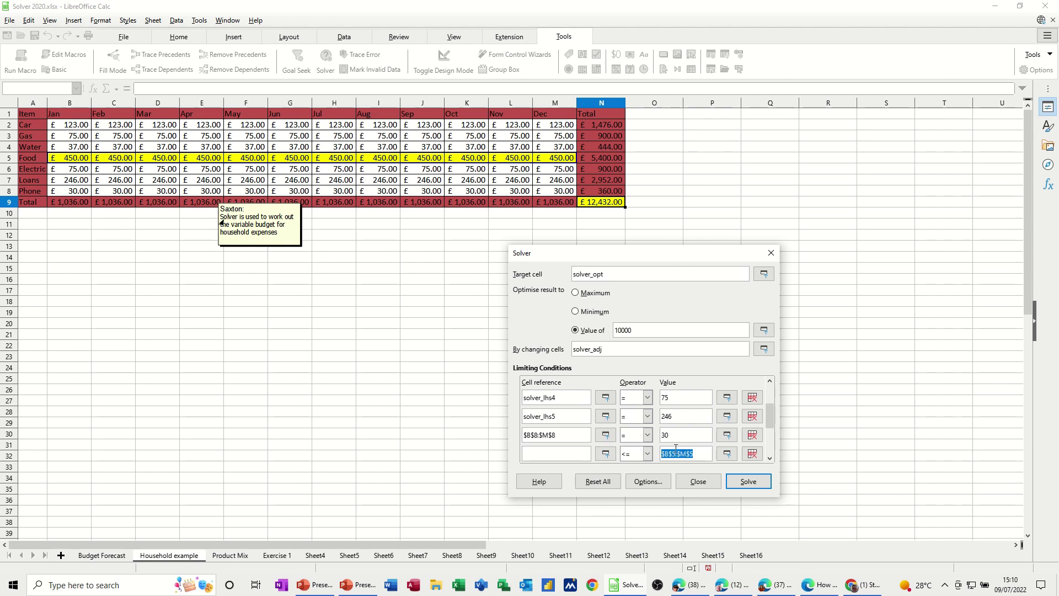
key("BackSpace")
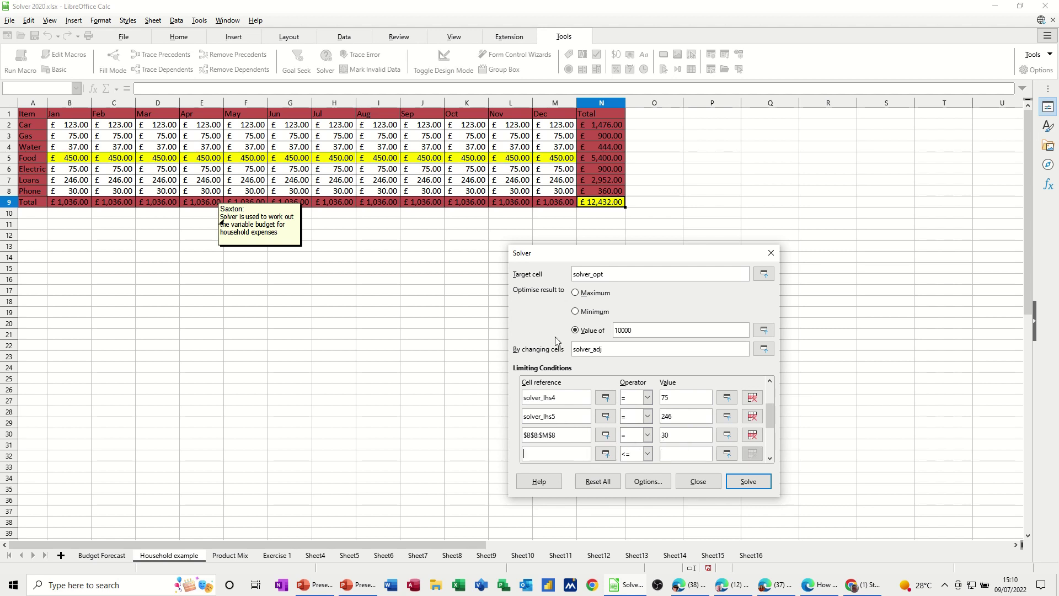
Add the Solver condition $B$5:$M$5 => 200 for Food, then solve for the £10,000 total.
left_click_drag(67, 161, 550, 158)
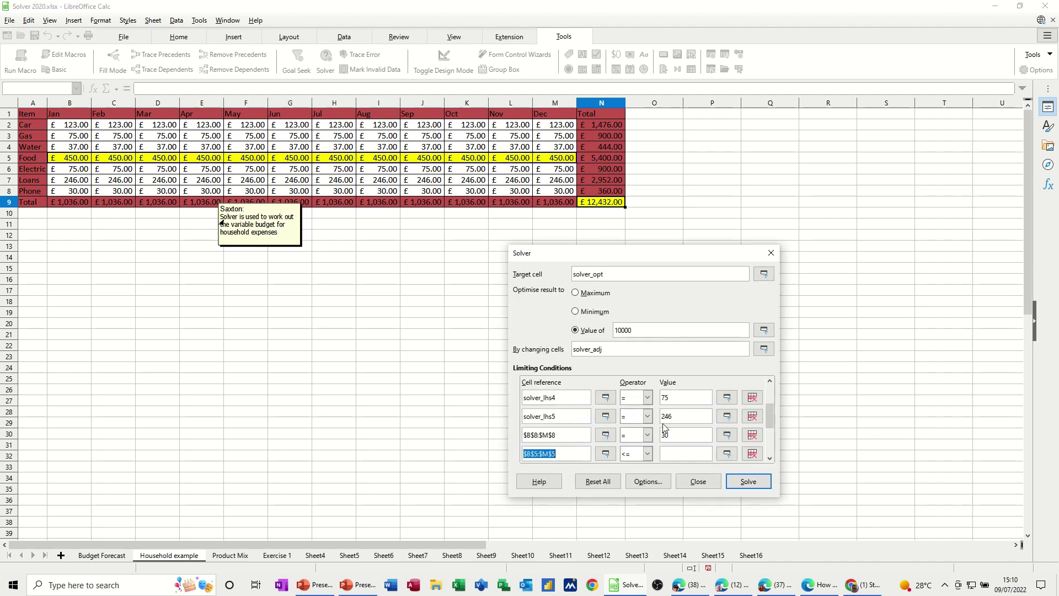
left_click(648, 454)
left_click(629, 485)
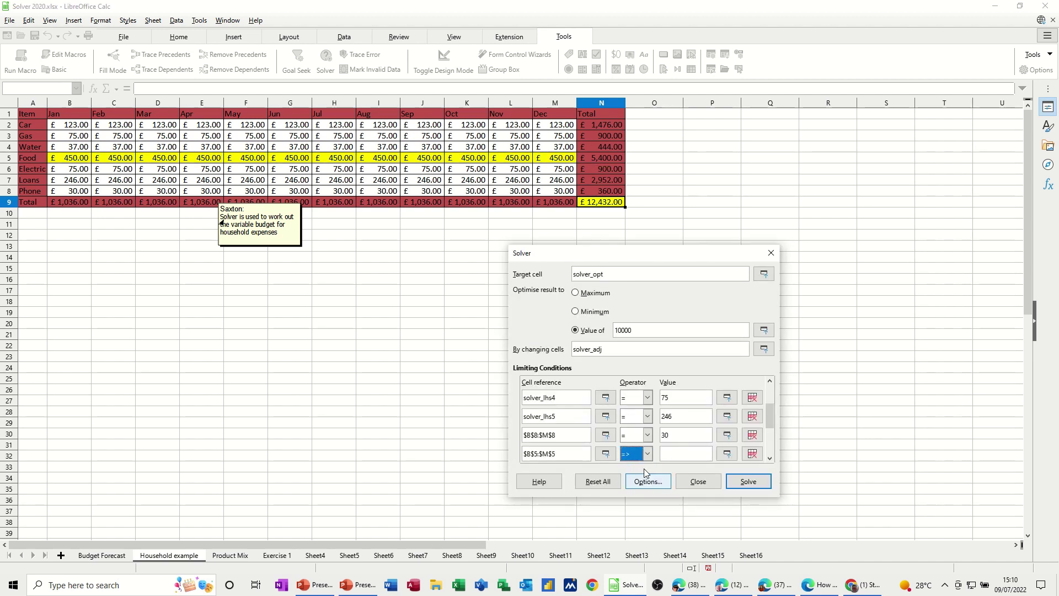
left_click(671, 456)
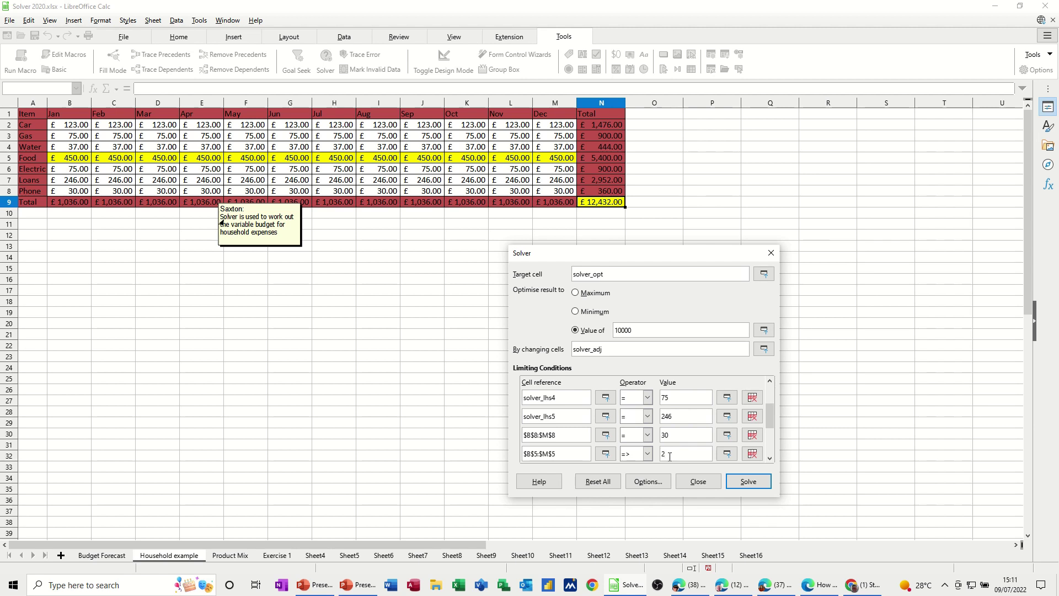
left_click(740, 484)
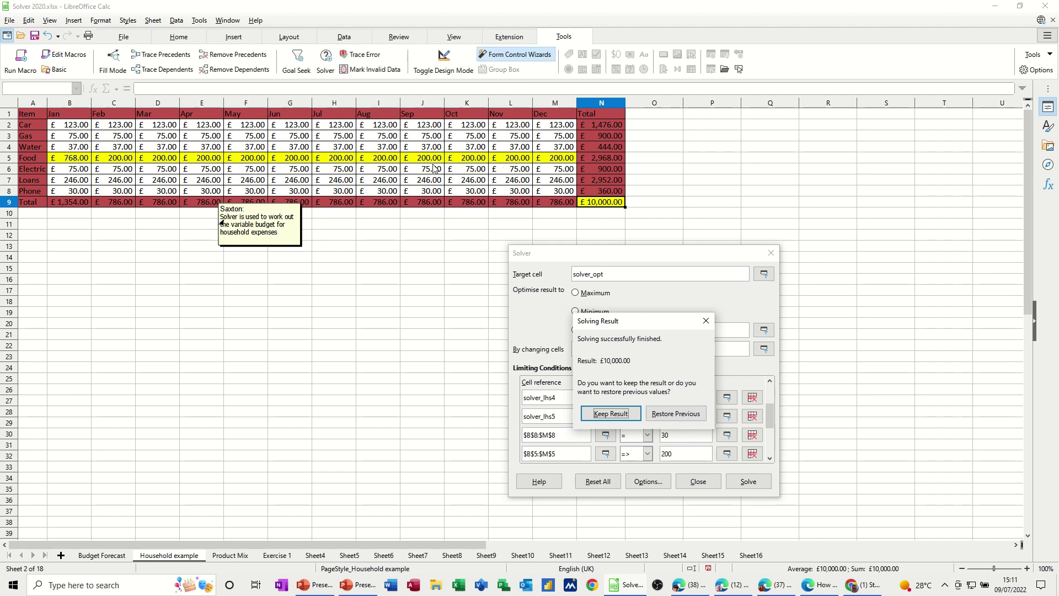
Keep the Solver result: January Food 768, other months 200, household total £10,000.00.
left_click(611, 414)
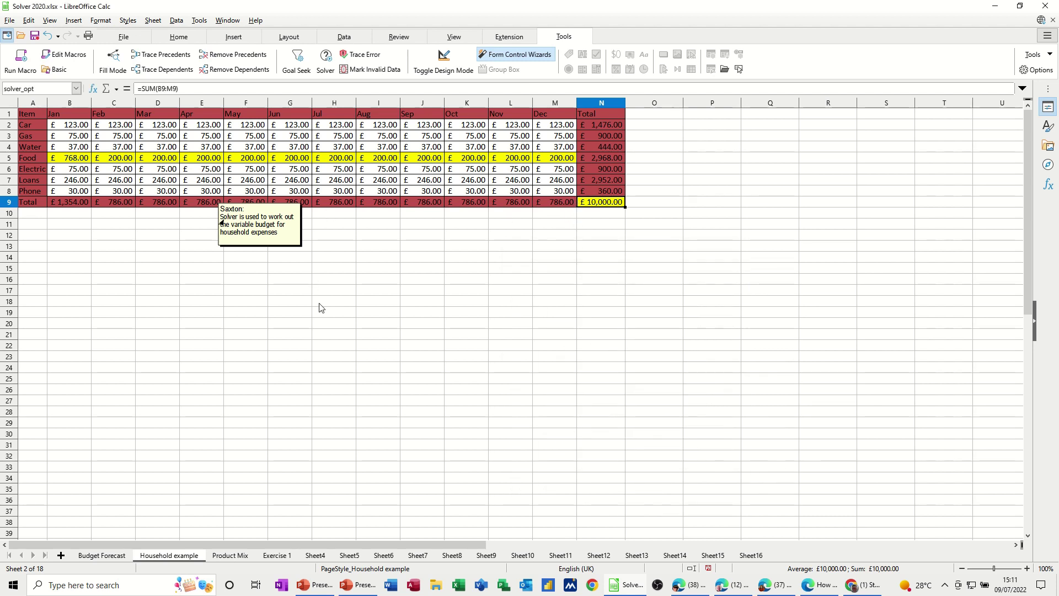
Return to the Budget Forecast sheet, which still shows the £150,000.00 total.
left_click(107, 556)
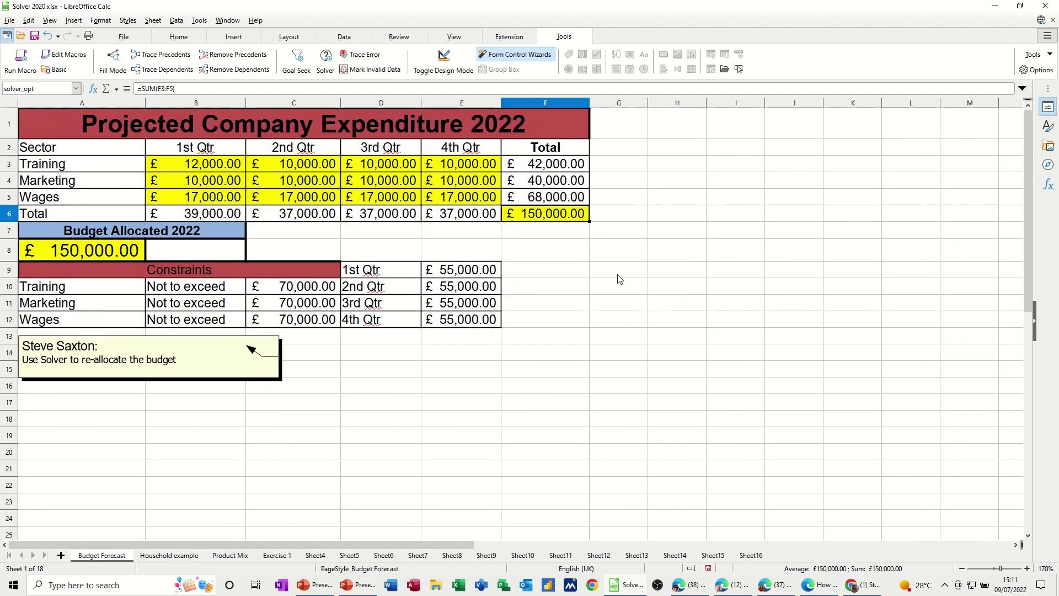